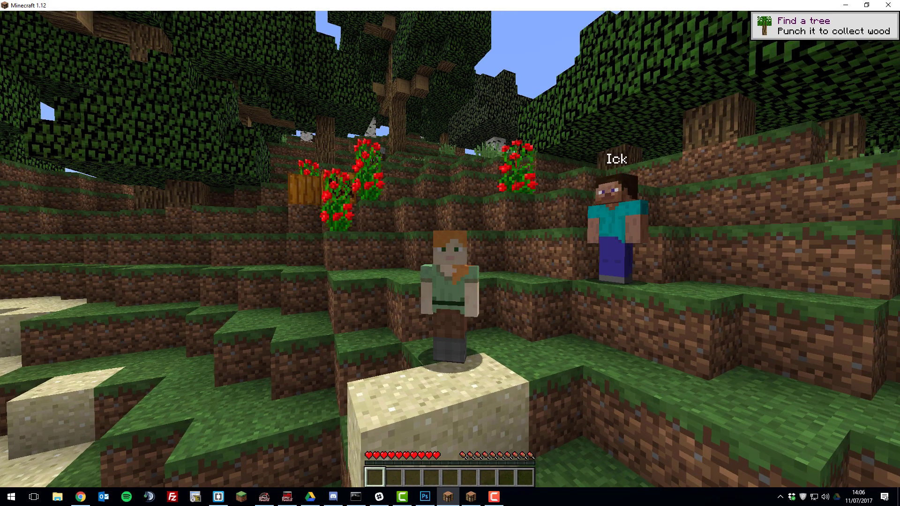
Pause the game, switch to Chrome and read through the SkinsRestorer plugin page on SpigotMC.
key(Escape)
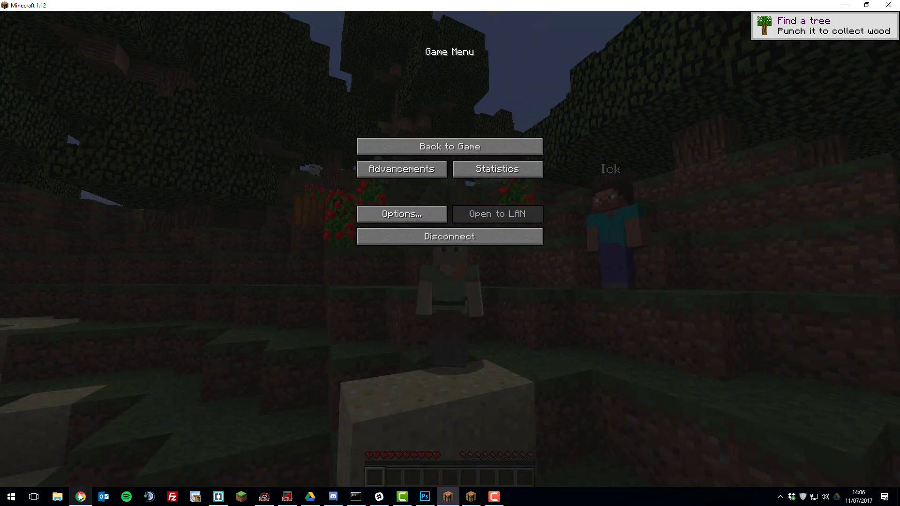
click(81, 497)
scroll(379, 344, down, 5)
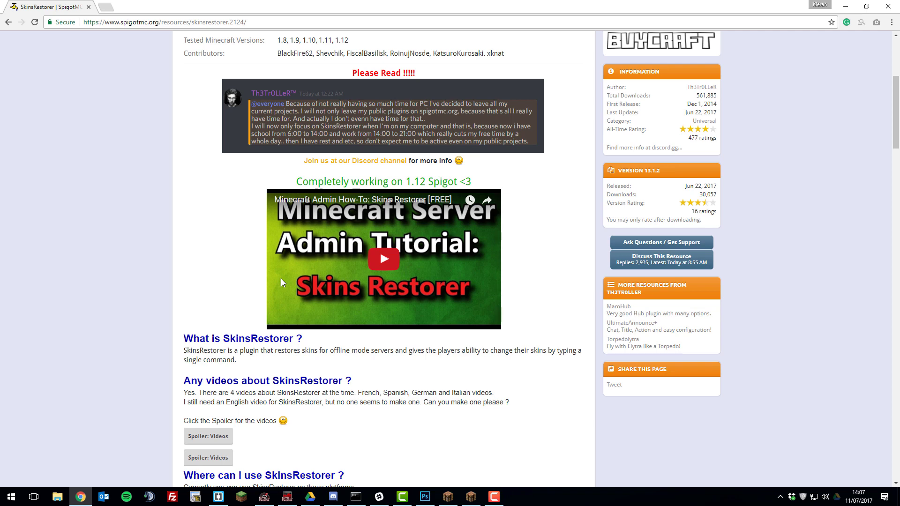
scroll(281, 282, down, 3)
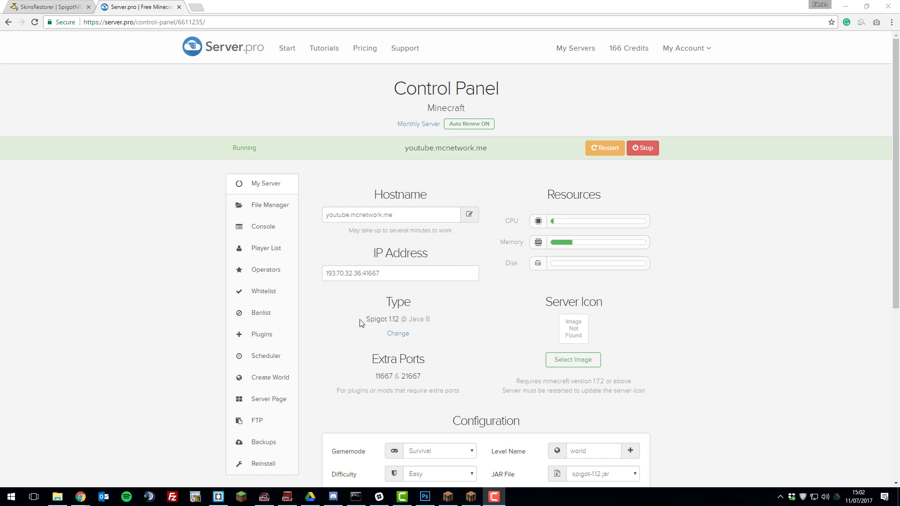
Check the server type shown on the Server.pro control panel.
drag(359, 322, 393, 315)
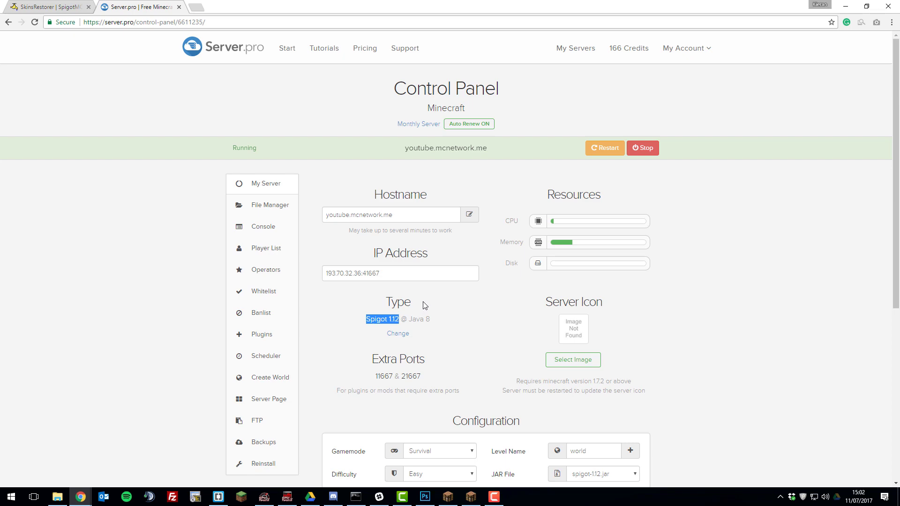
click(66, 8)
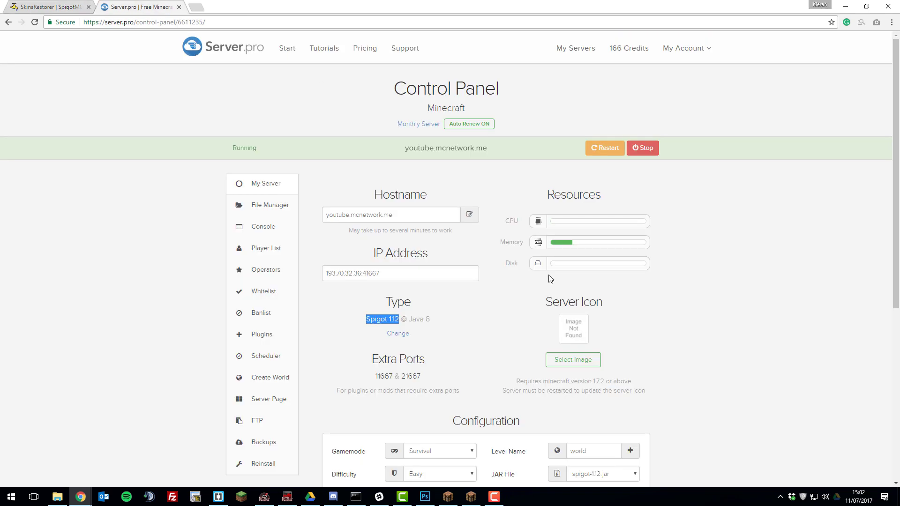
click(140, 7)
Download SkinsRestorer 13.1.2 from its SpigotMC page and save SkinsRestorer-v13.1.2.jar in the Downloads folder.
click(66, 5)
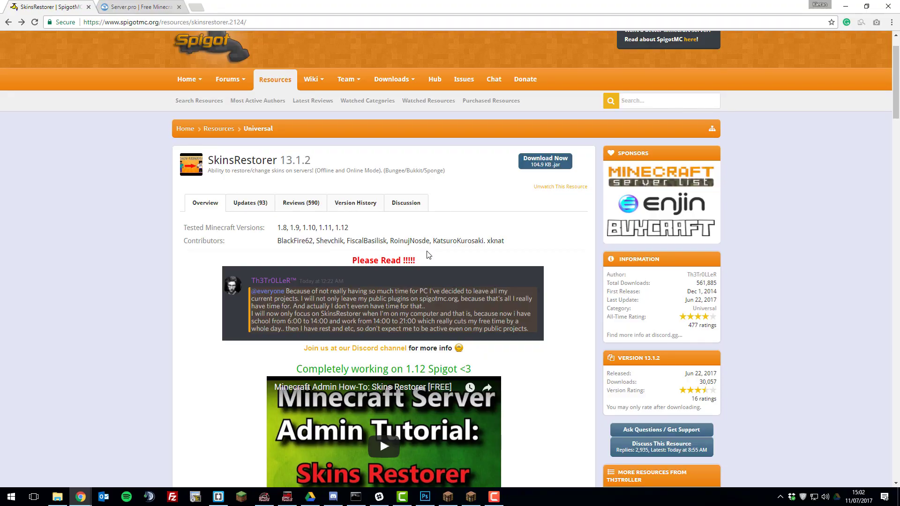
click(545, 162)
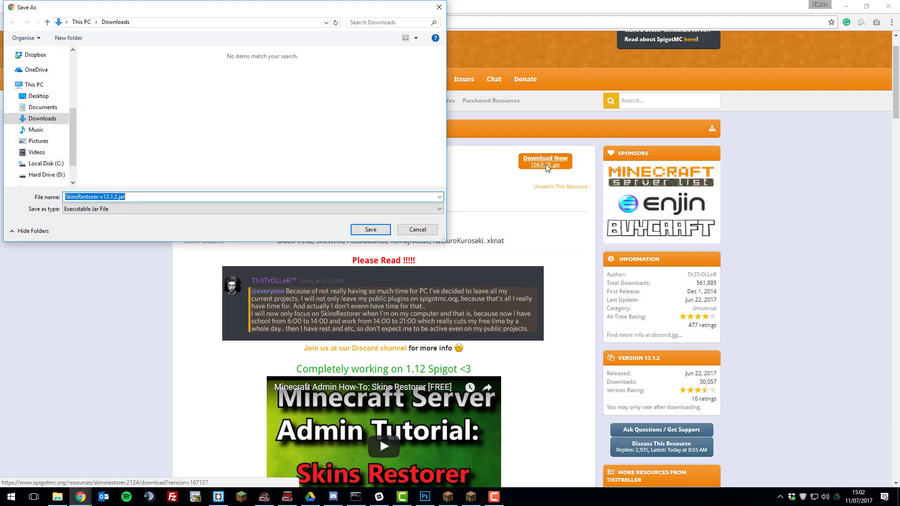
click(371, 230)
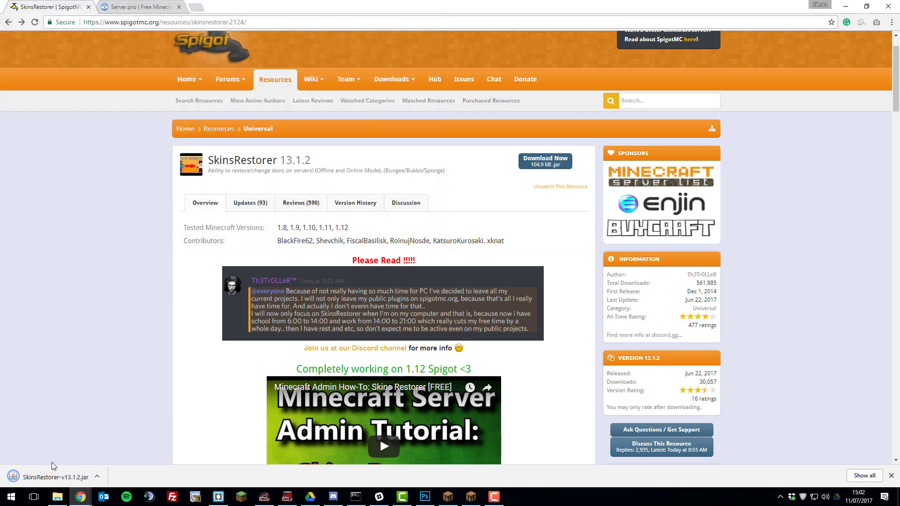
Open the server's plugins folder in the Server.pro file manager.
click(151, 4)
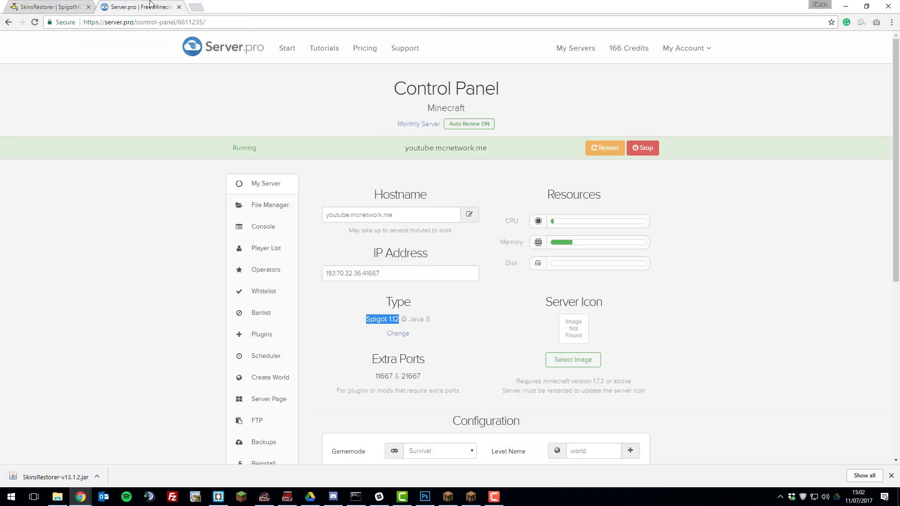
click(276, 205)
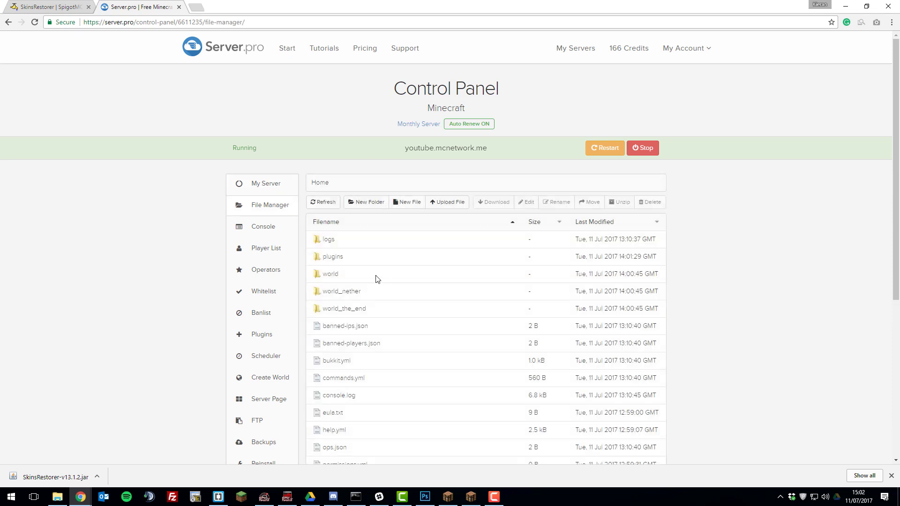
click(332, 258)
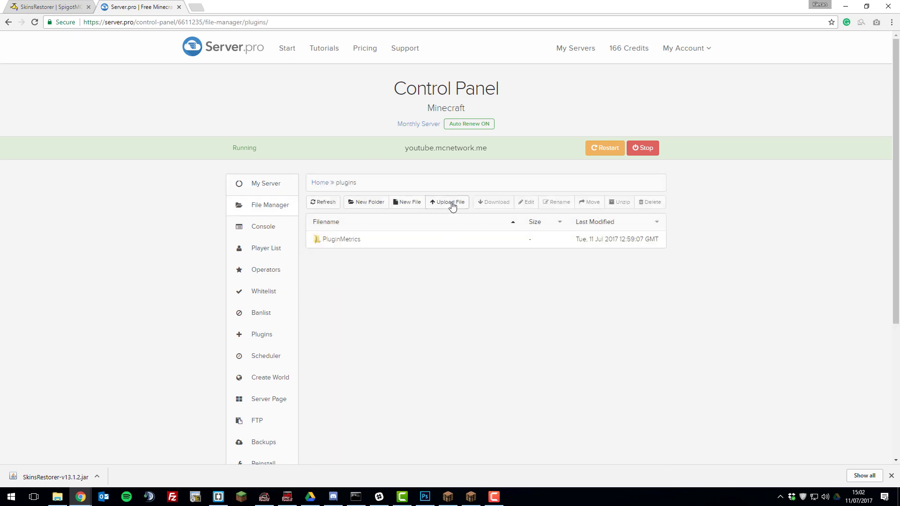
Upload SkinsRestorer-v13.1.2.jar from the computer to the plugins folder and restart the server.
click(452, 205)
click(415, 148)
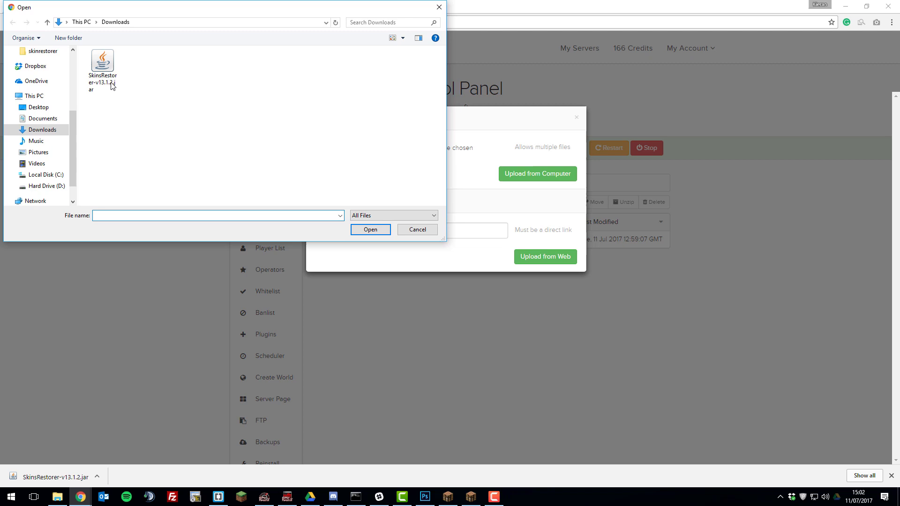
click(111, 85)
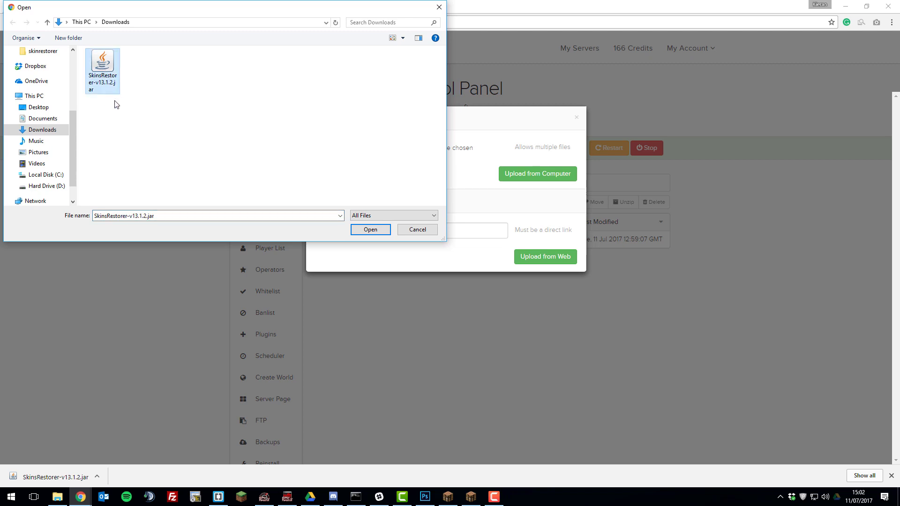
click(366, 233)
click(539, 174)
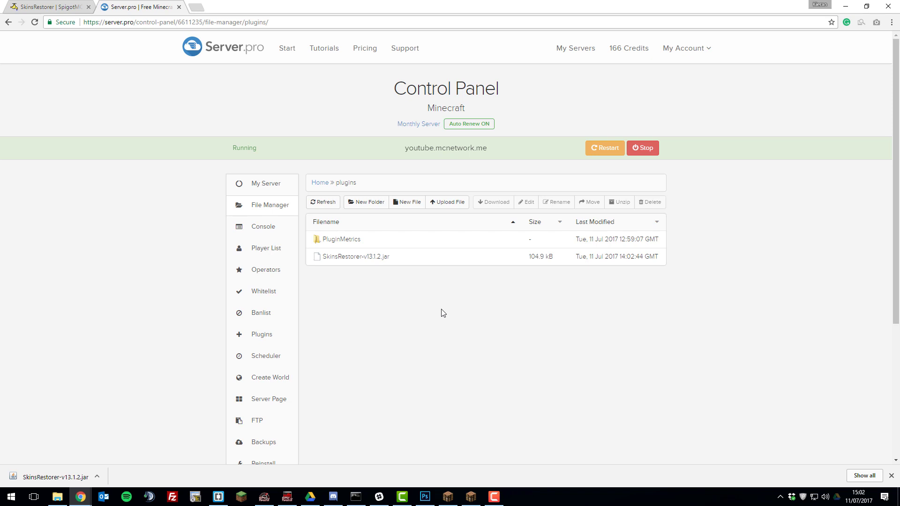
click(594, 151)
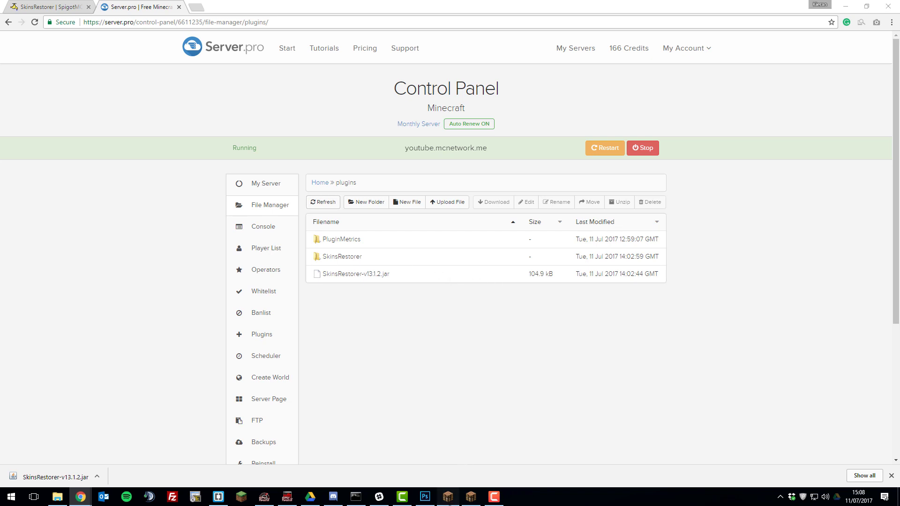
Switch to Minecraft, join the Restore Skins server and look at both players' skins in third person.
click(448, 496)
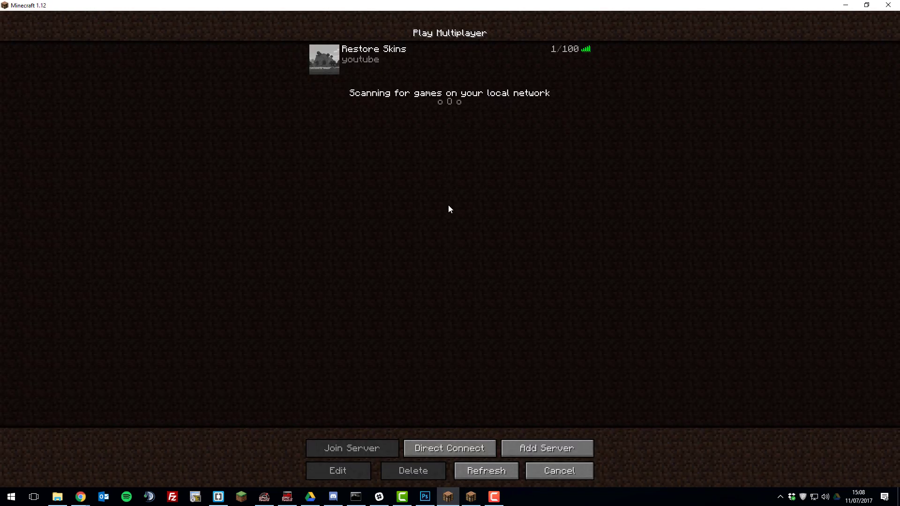
double_click(411, 63)
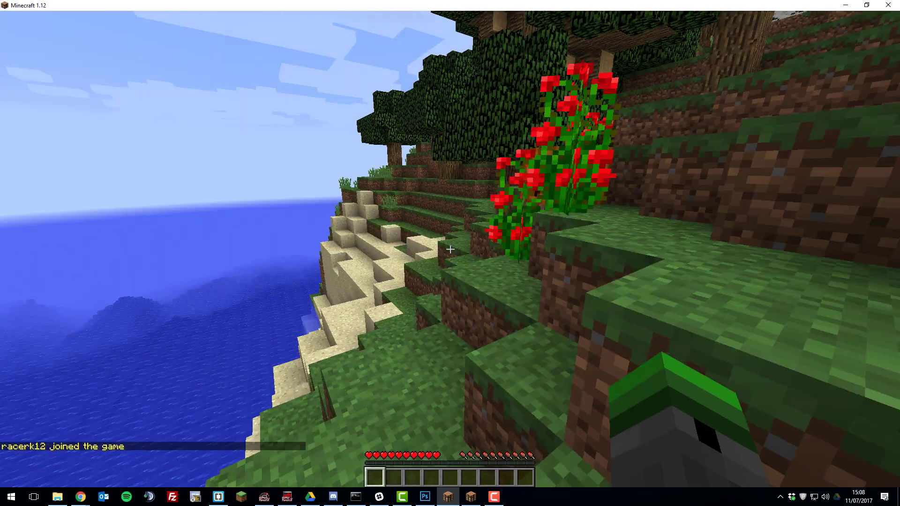
mouse_move(450, 249)
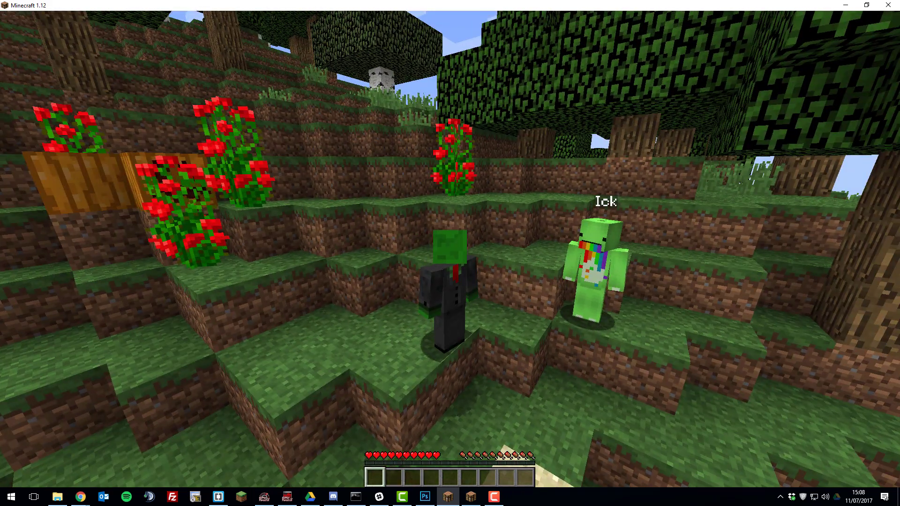
key(F5)
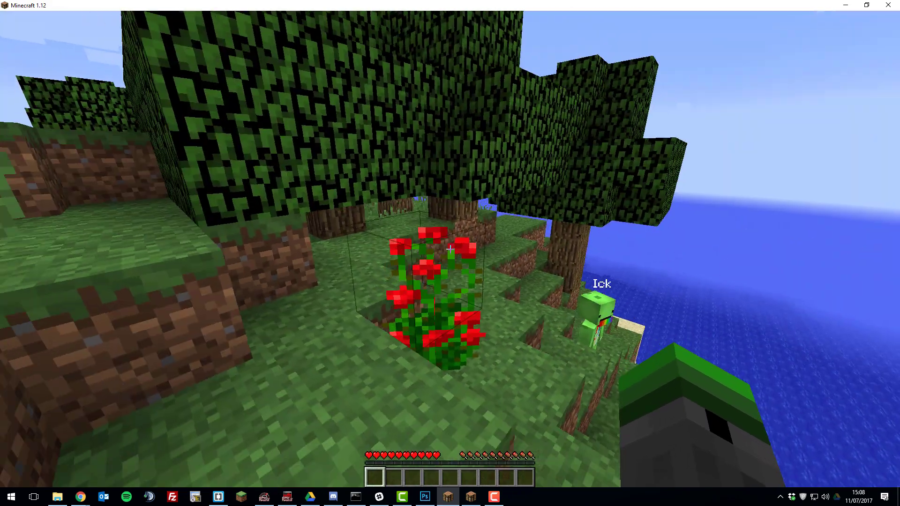
Run /skin in the chat and apply the first skin in the Skins Menu, the light green one.
text(t)
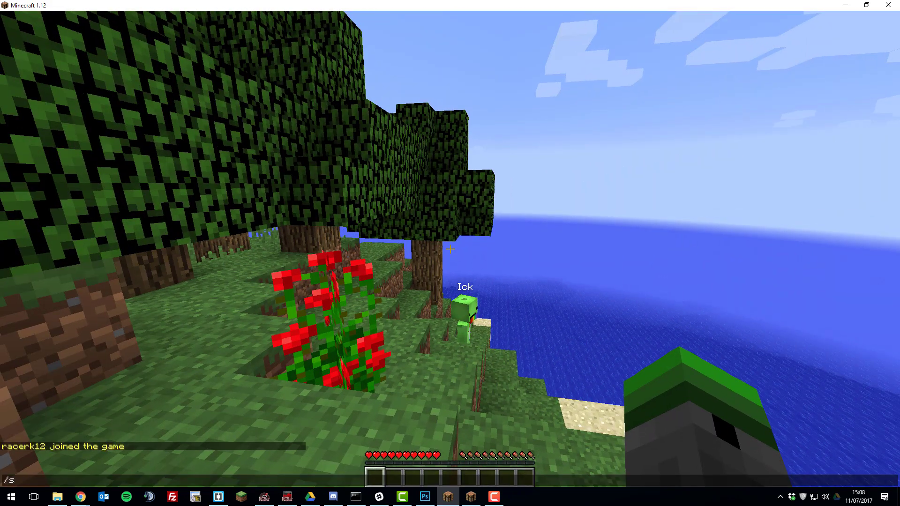
text(/skin)
key(Return)
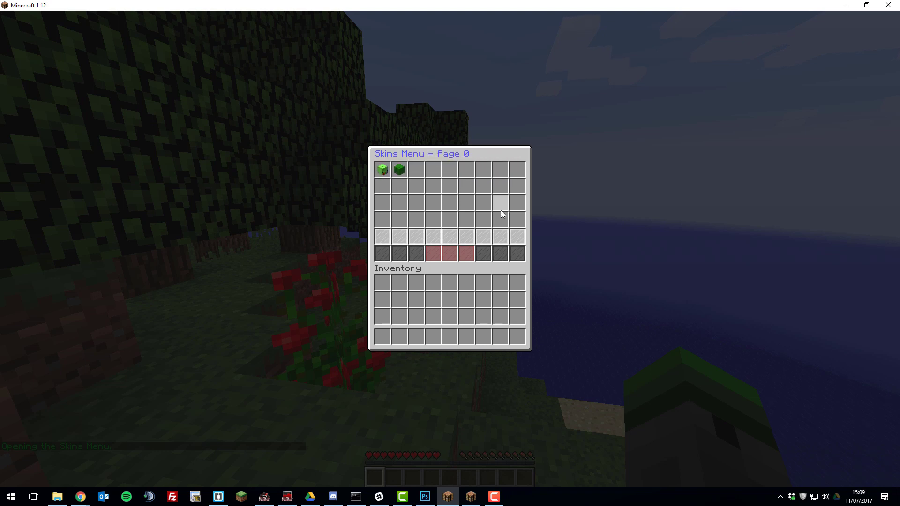
click(380, 171)
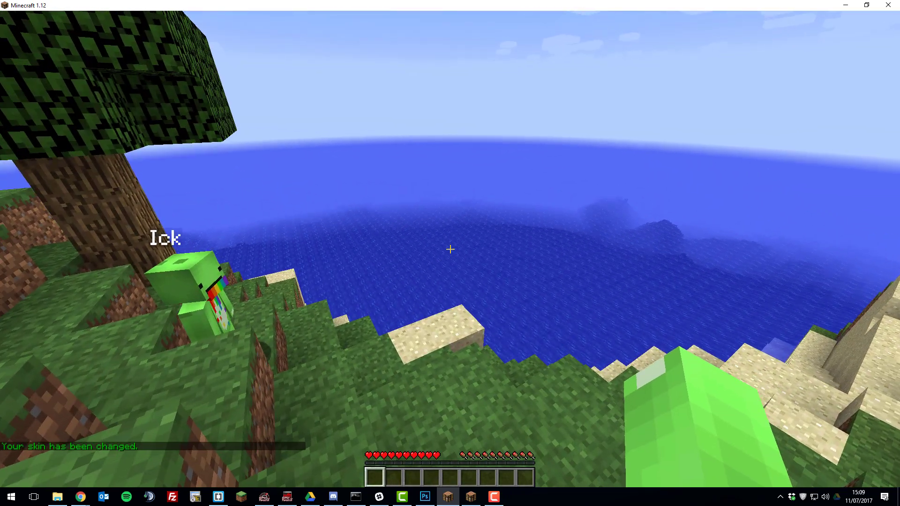
Inspect the character's changed skin from the front in third person and return to first-person view.
key(F5)
key(F5)
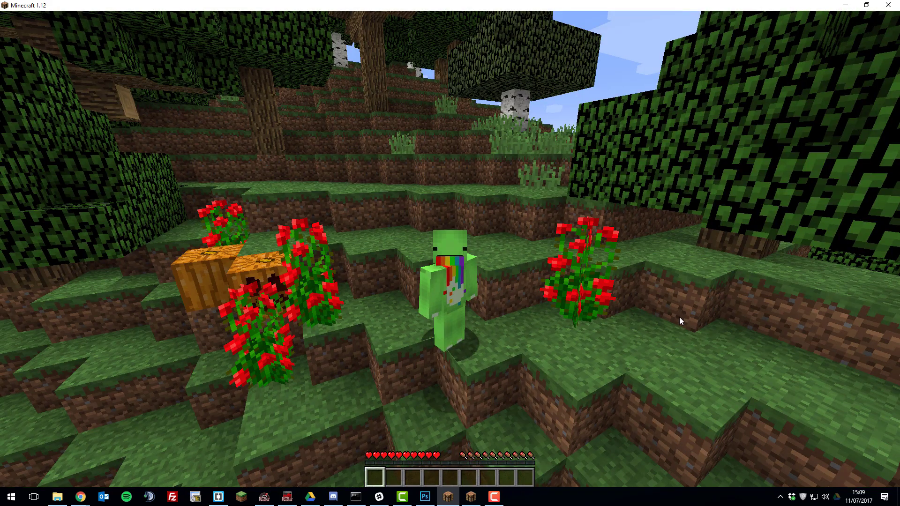
click(679, 317)
key(F5)
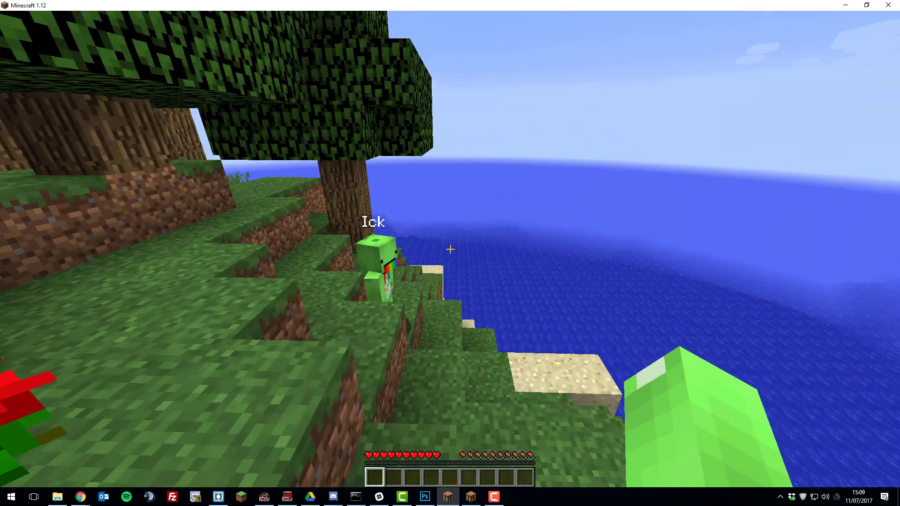
Run /skin notch in the chat and check the character's skin from the front in third person.
key(t)
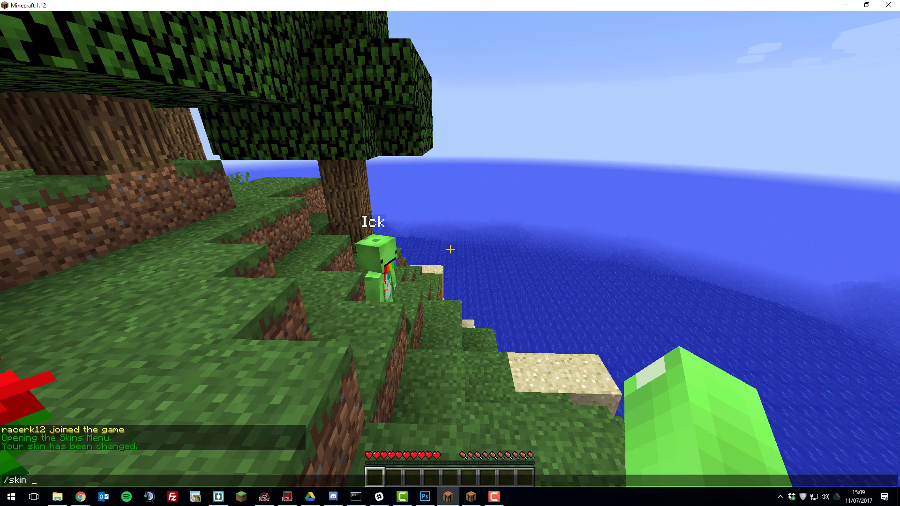
text(/skin notch)
key(Return)
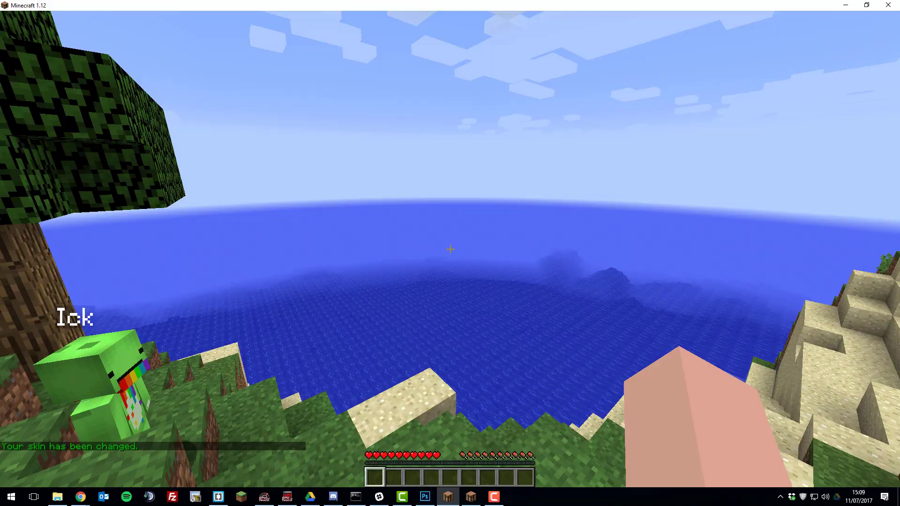
key(F5)
key(F5)
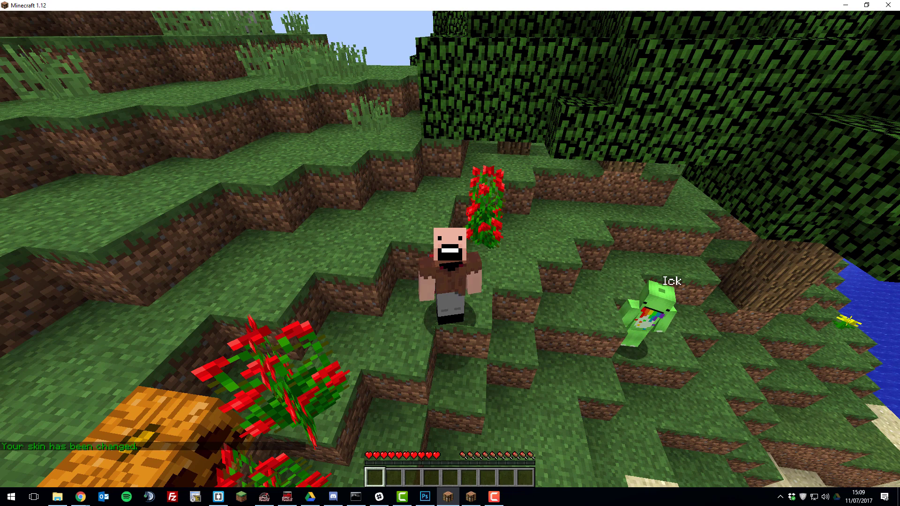
key(F5)
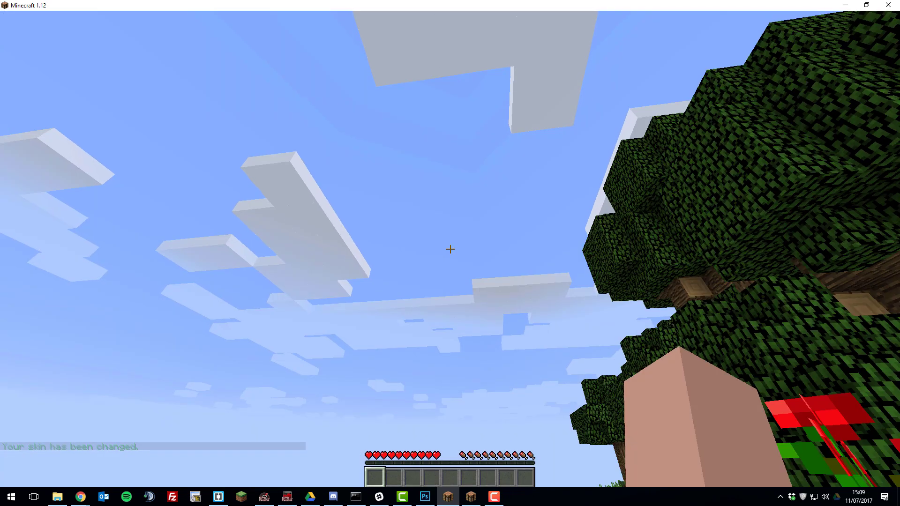
Give the other player the notch skin with the /sr set command and walk over to view it.
text(t/)
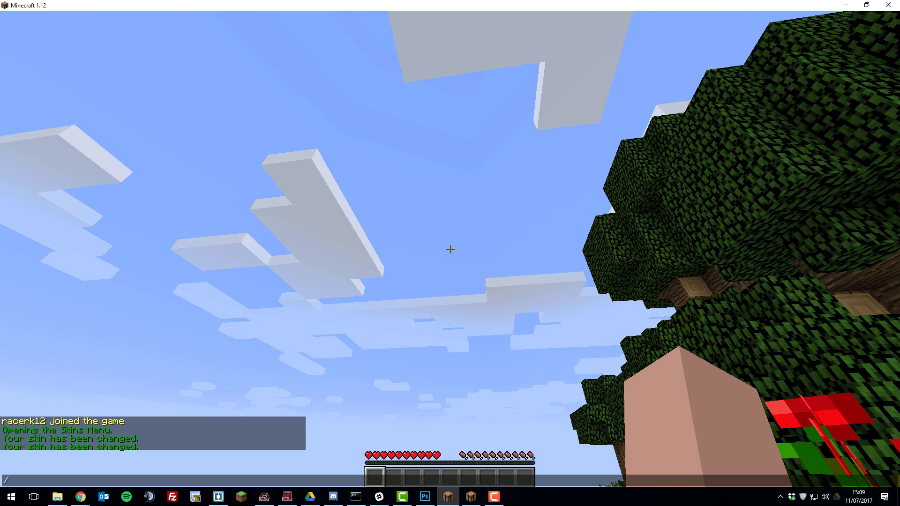
text(sr)
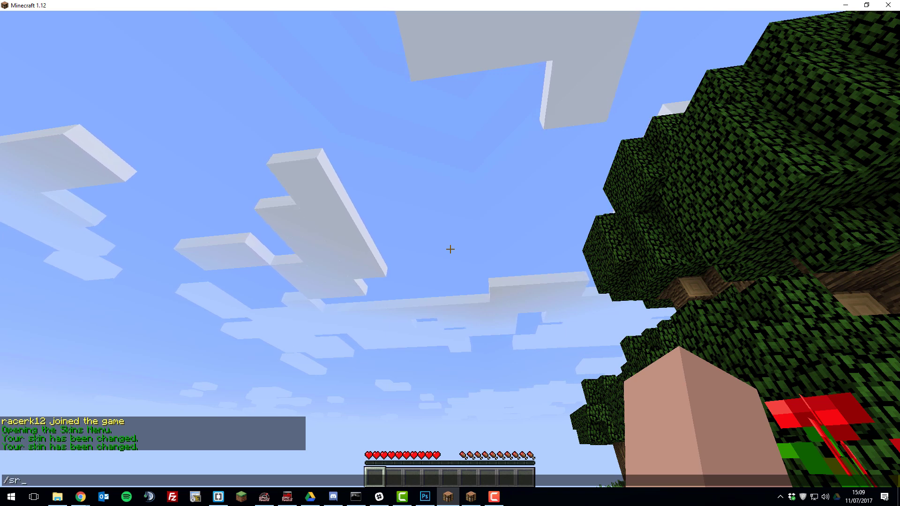
text( set )
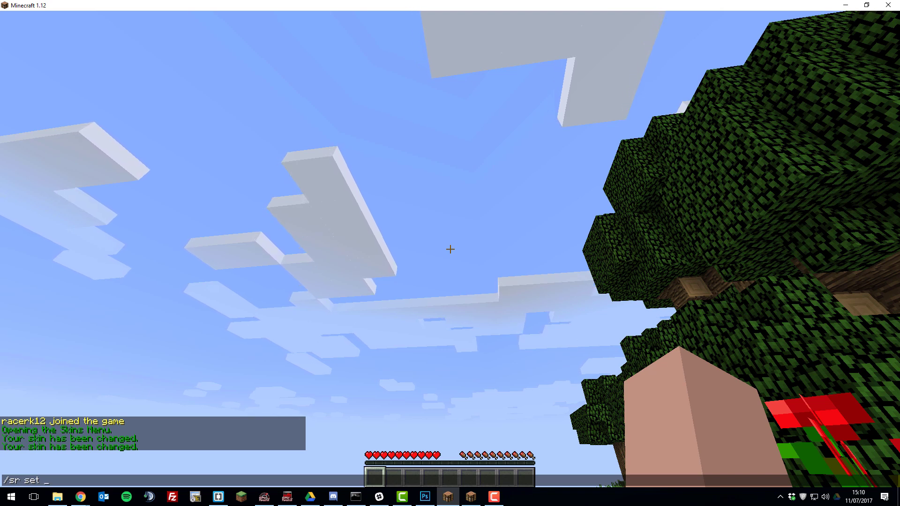
text(iick)
key(BackSpace)
key(BackSpace)
key(BackSpace)
key(BackSpace)
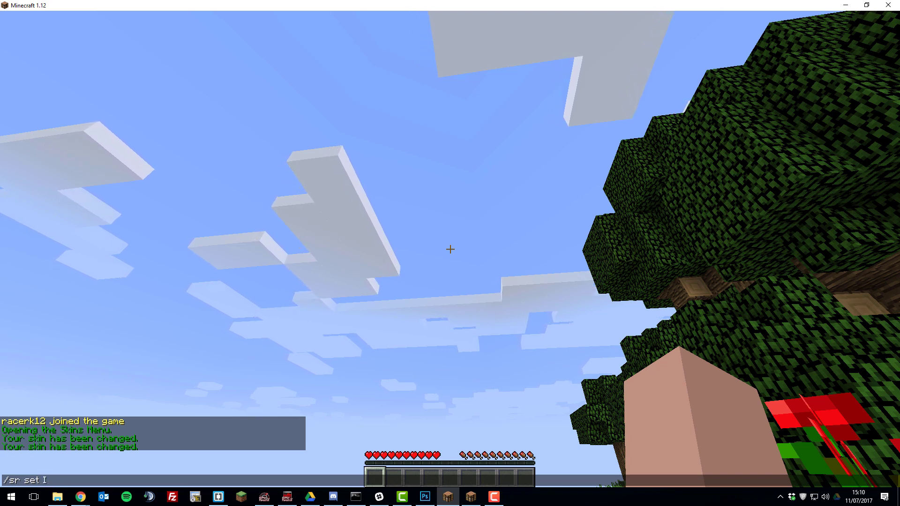
text(Ick)
text( Ick)
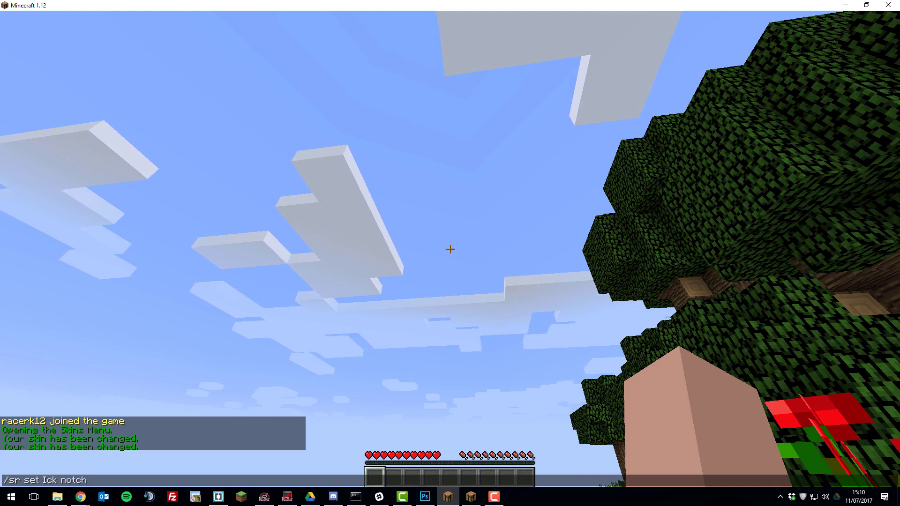
key(Return)
key(w)
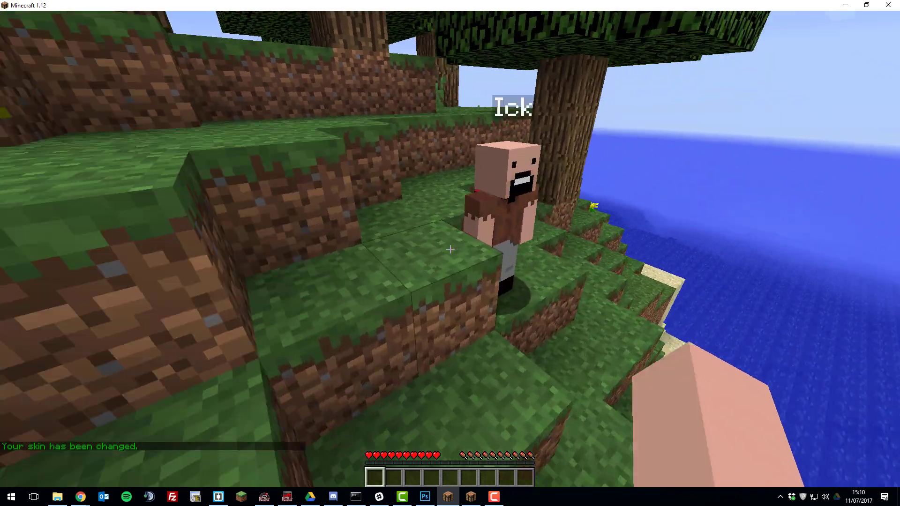
Give the other player your own username's skin with the /sr set command and walk over to view it.
key(t)
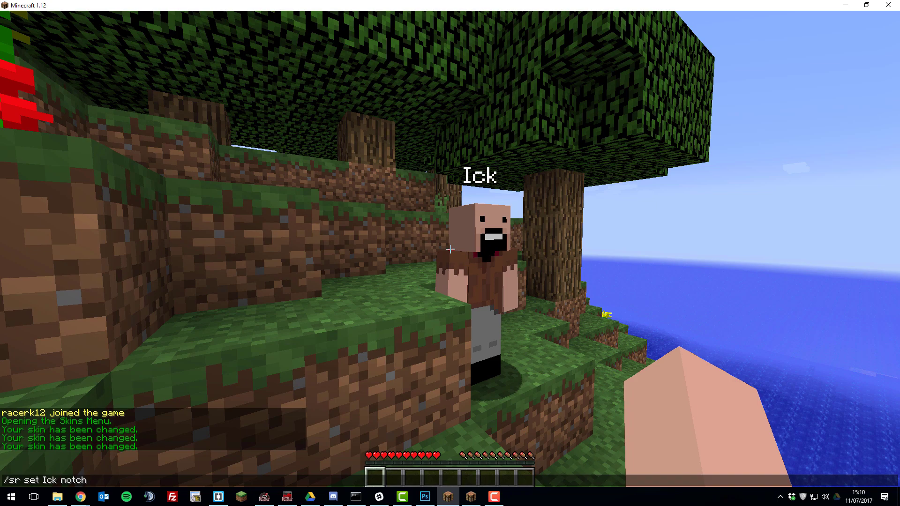
text(/sr set Ick racerk12)
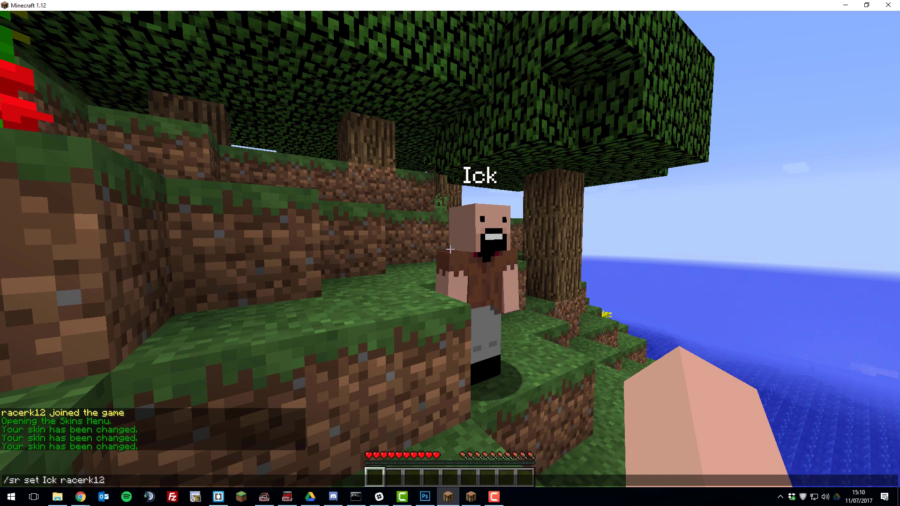
key(Return)
key(w)
mouse_move(450, 249)
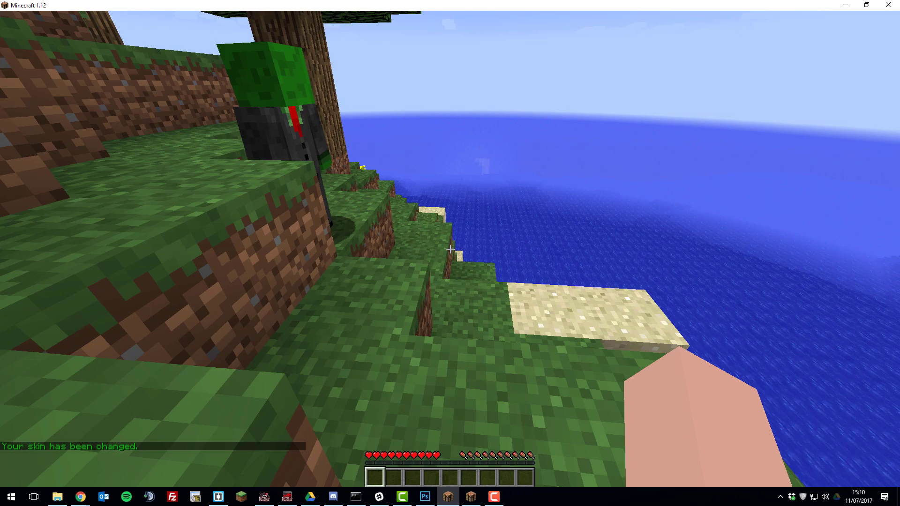
key(s)
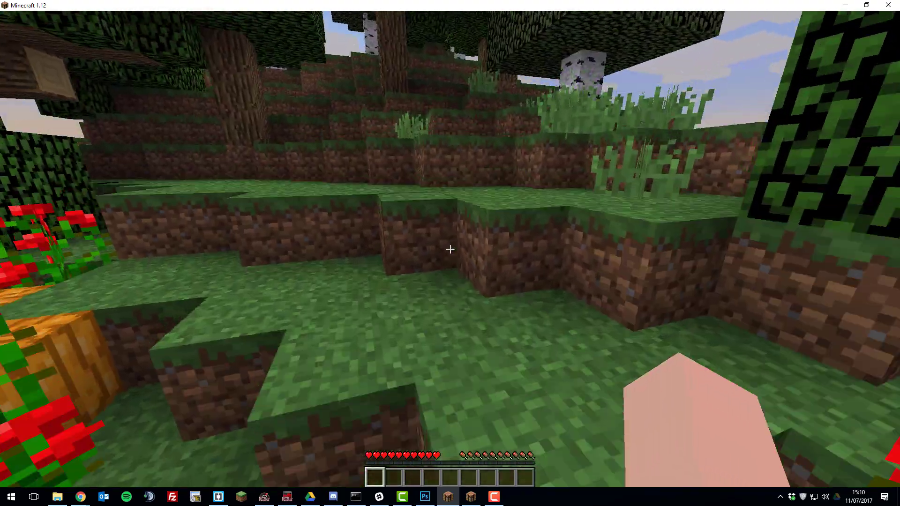
Switch to the Server.pro file manager in Chrome, open config.yml in the SkinsRestorer plugin folder and skim its options.
key(Escape)
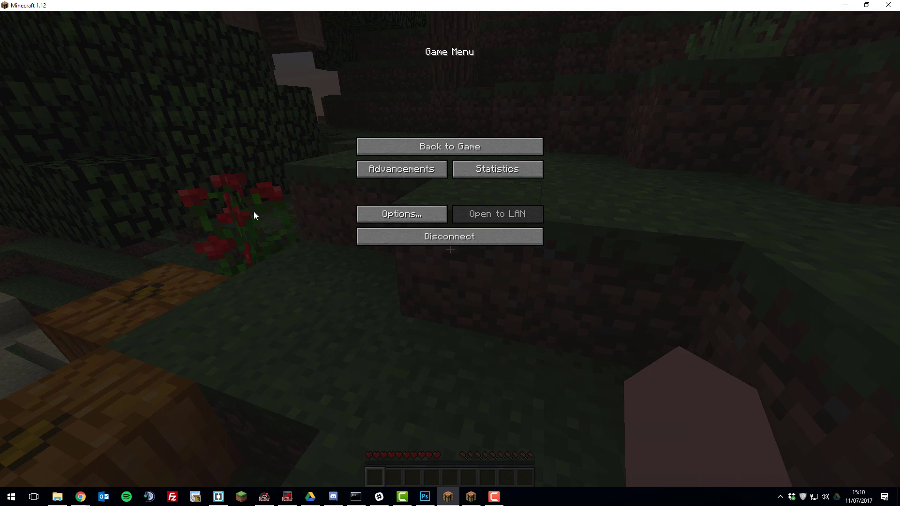
click(81, 497)
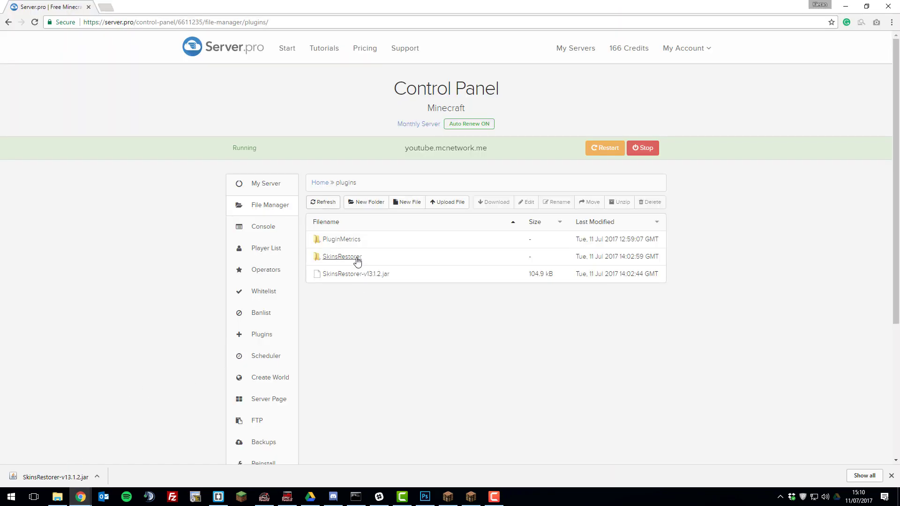
click(341, 257)
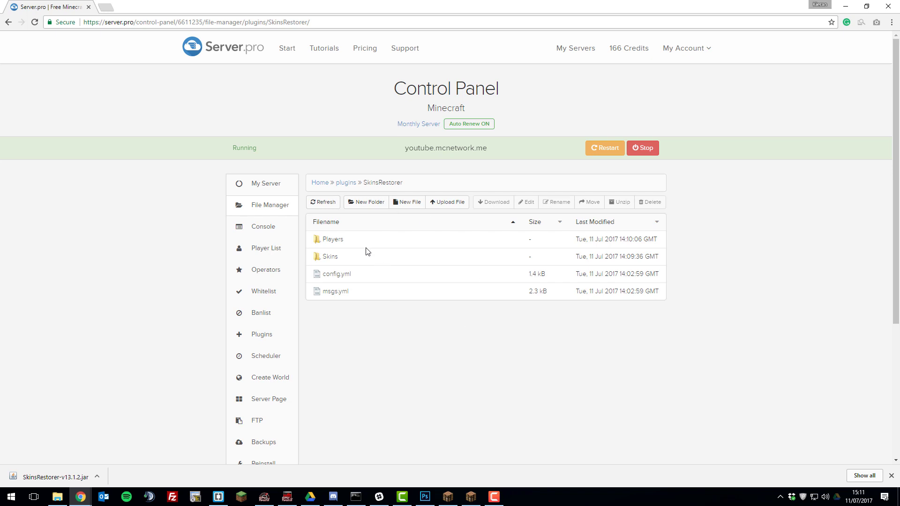
click(348, 280)
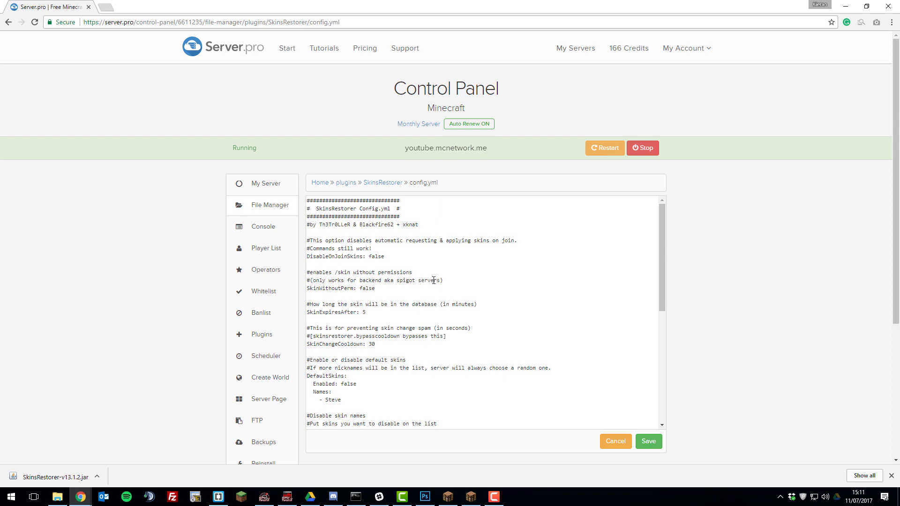
scroll(434, 280, down, 5)
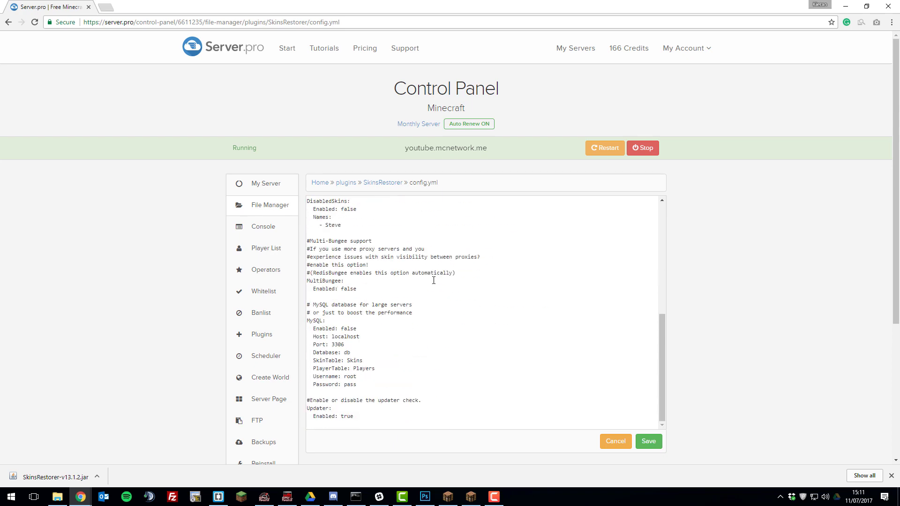
scroll(434, 281, up, 5)
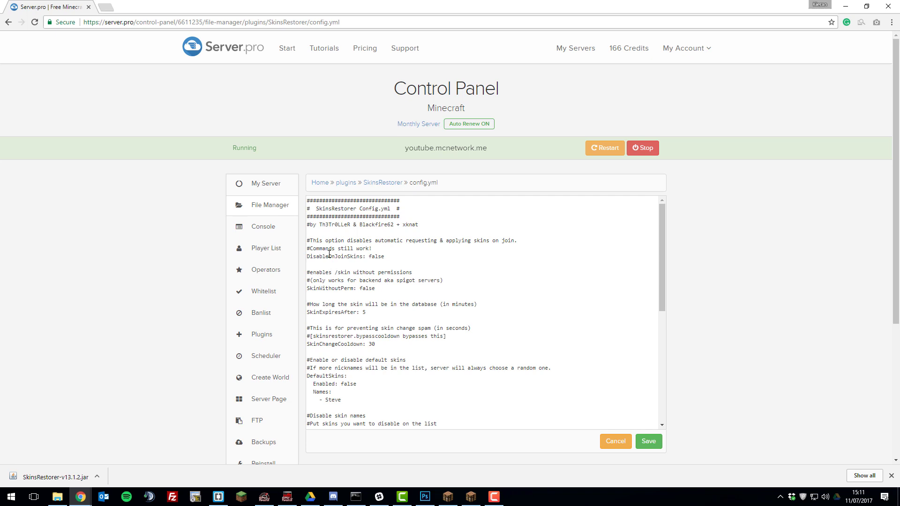
Set DisableOnJoinSkins to true in config.yml and change it back to false.
double_click(375, 256)
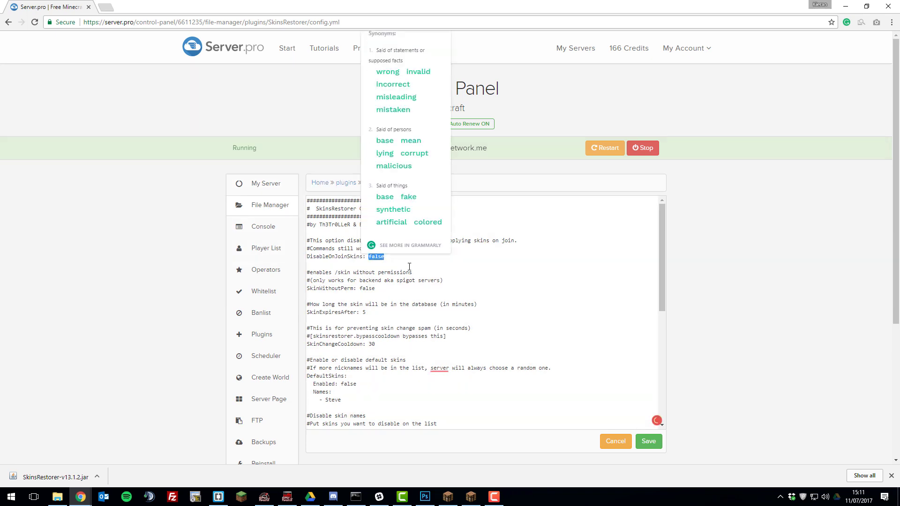
click(409, 267)
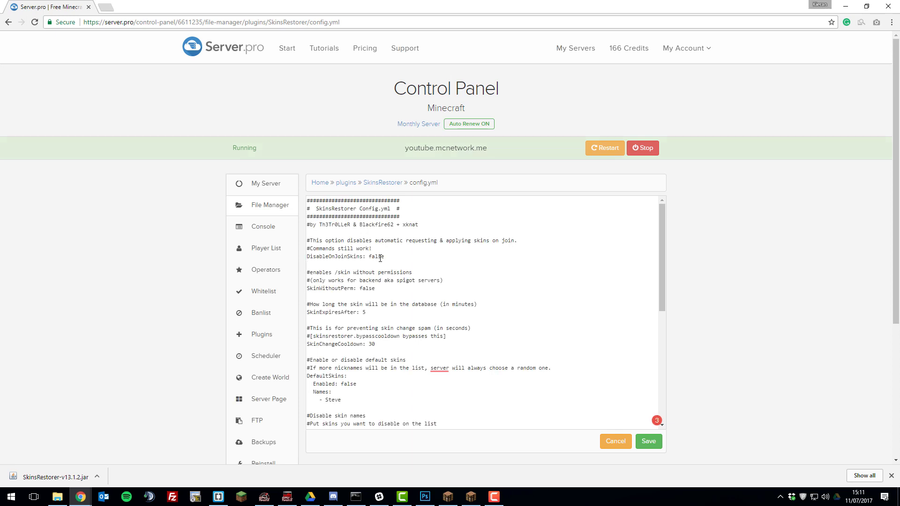
double_click(380, 258)
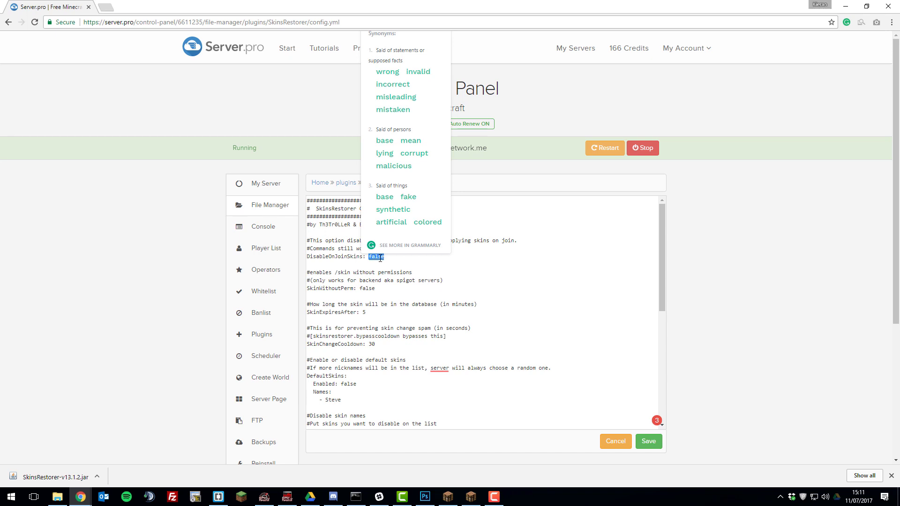
text(true)
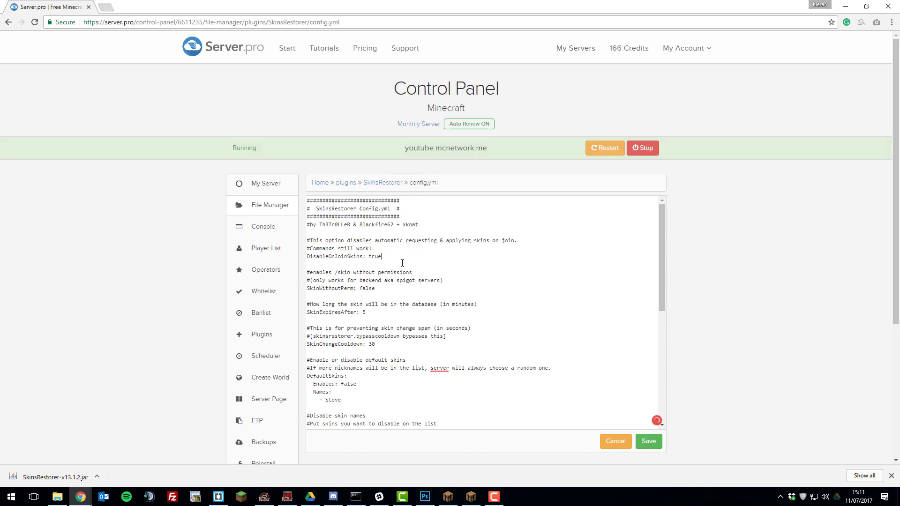
double_click(375, 256)
text(false)
Examine the SkinWithoutPerm, SkinExpiresAfter and SkinChangeCooldown settings and their comments in config.yml.
drag(402, 300, 404, 286)
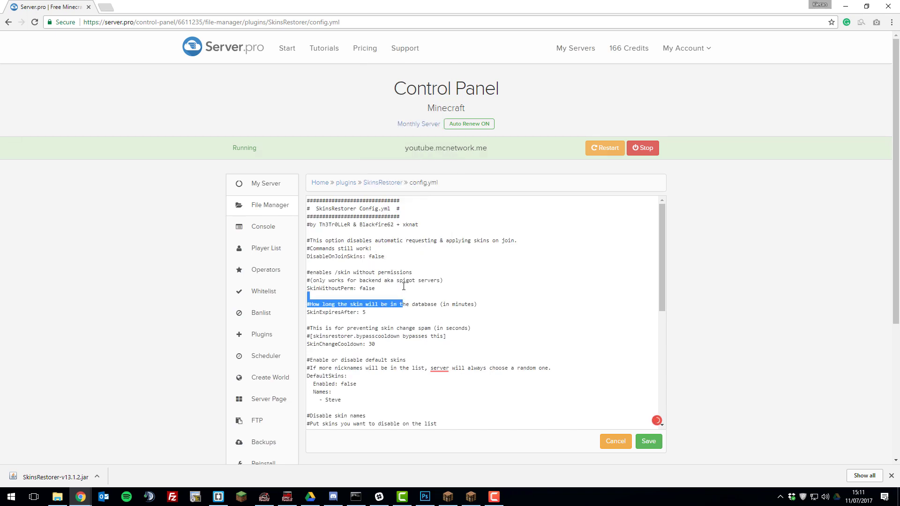
click(404, 287)
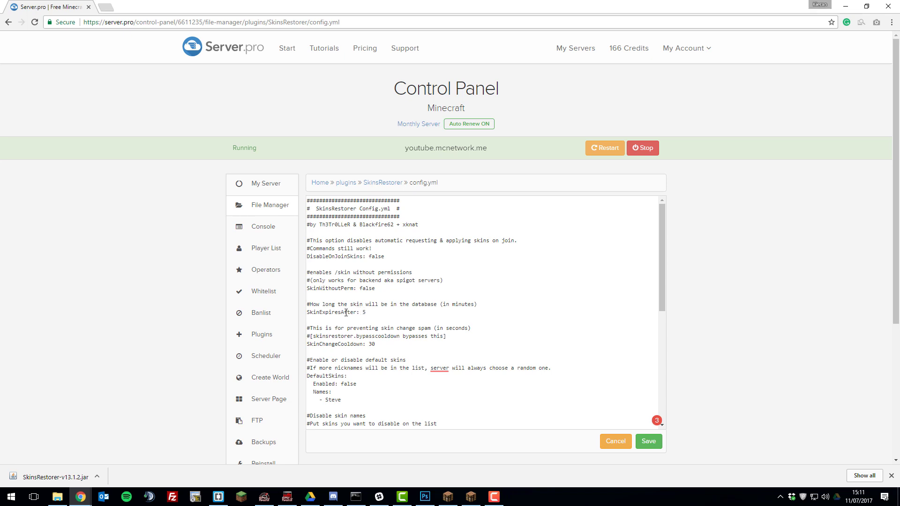
drag(362, 312, 372, 310)
drag(477, 304, 381, 304)
click(373, 313)
scroll(381, 289, down, 2)
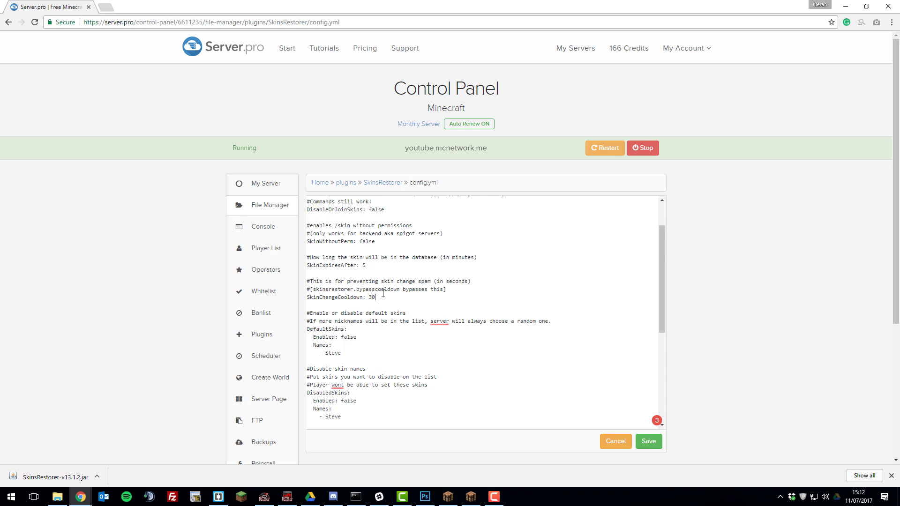
double_click(378, 289)
click(394, 297)
Enable DefaultSkins by setting it to true, and list Notch and your own username as the default skin names.
scroll(441, 355, down, 1)
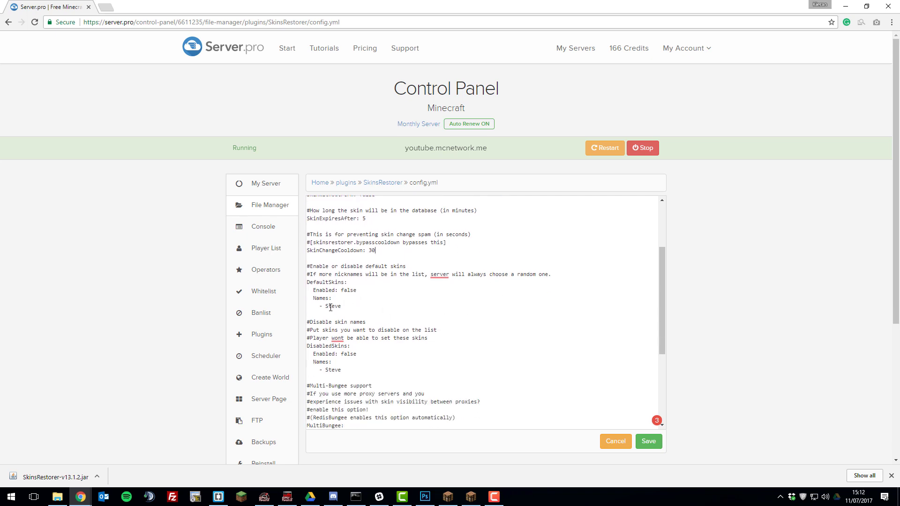
double_click(352, 290)
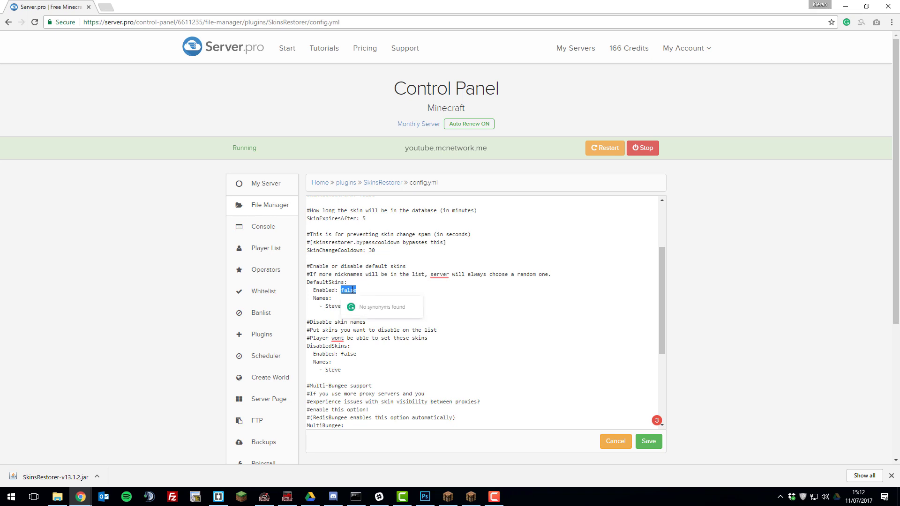
text(true)
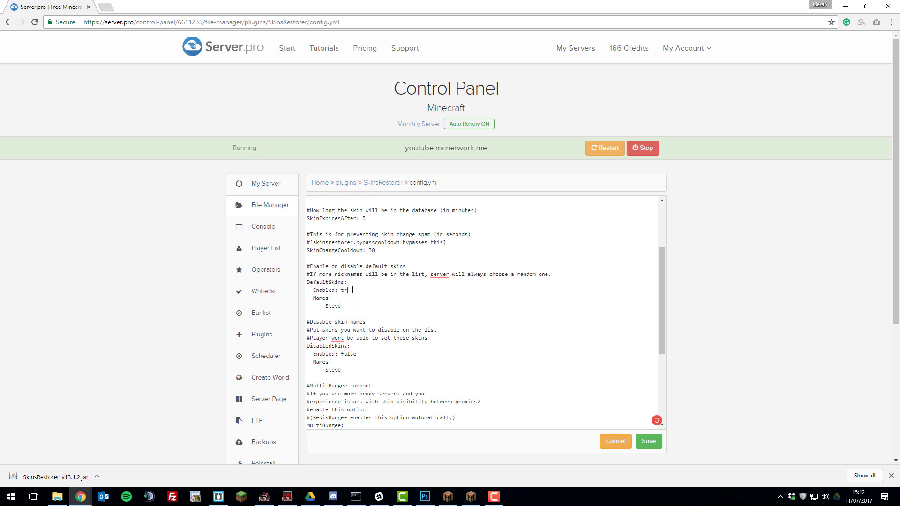
double_click(336, 306)
text(Notch)
key(Return)
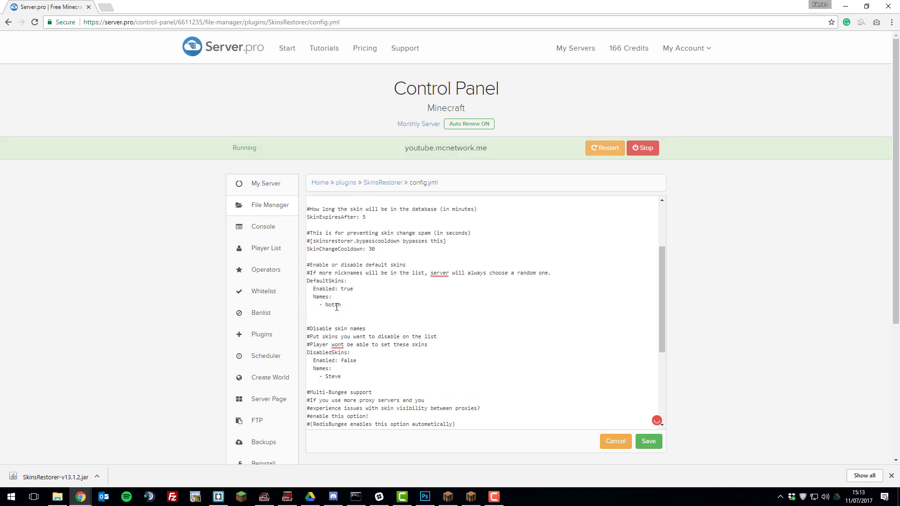
text(- racerk12)
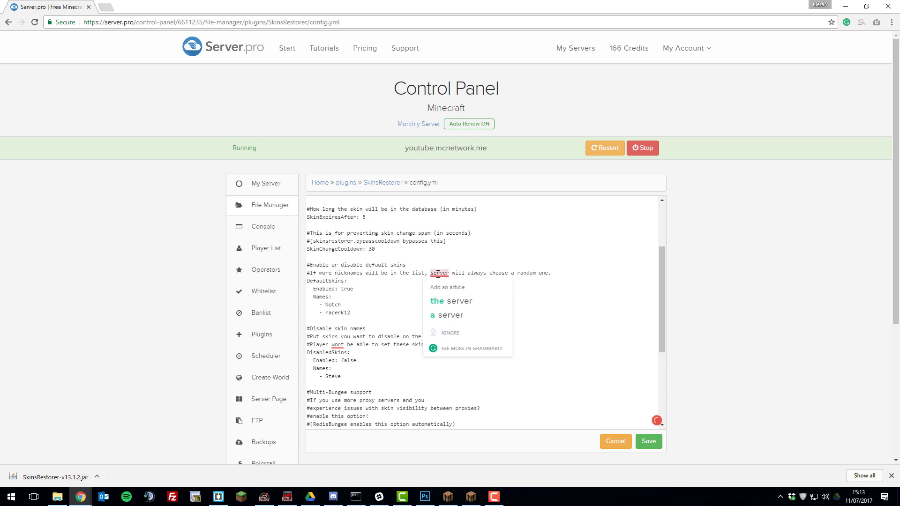
Enable DisabledSkins by setting it to true, and list Notch, your own username and the other player's username as disabled.
scroll(409, 283, down, 2)
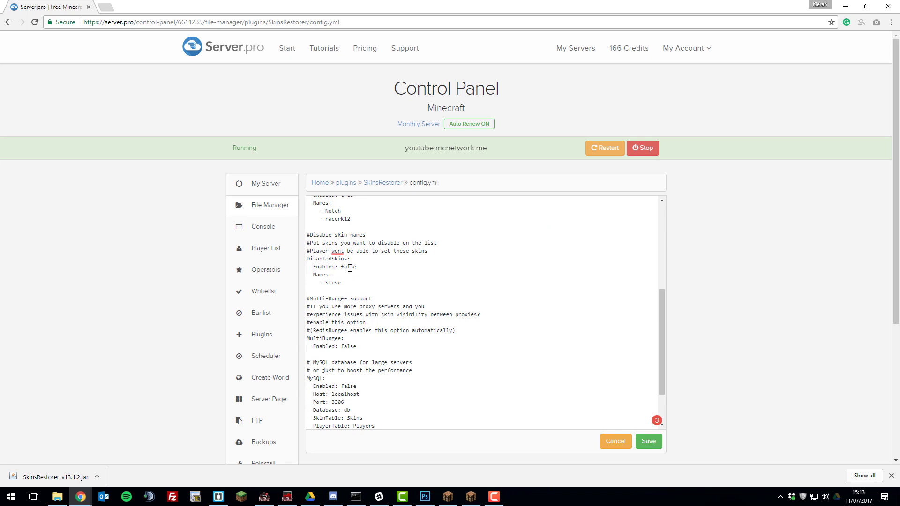
double_click(349, 267)
text(true)
double_click(340, 283)
text(Notch)
scroll(373, 312, up, 1)
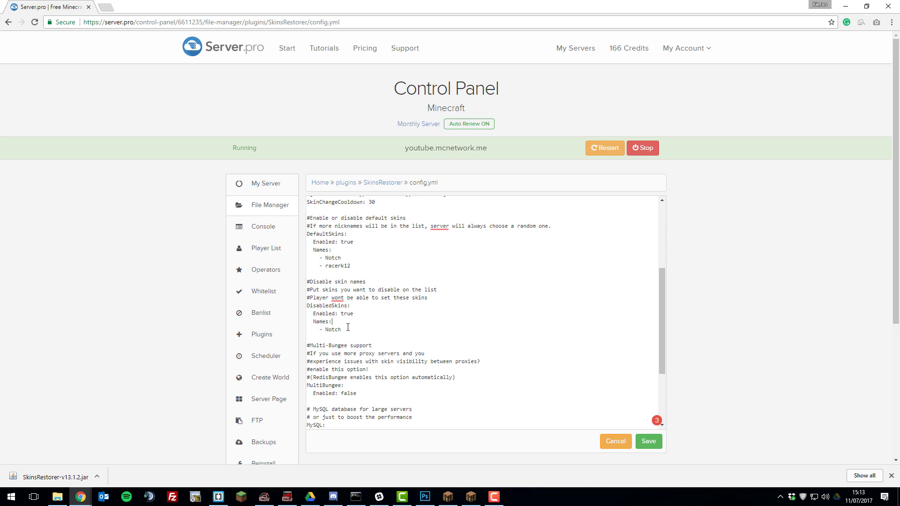
key(Return)
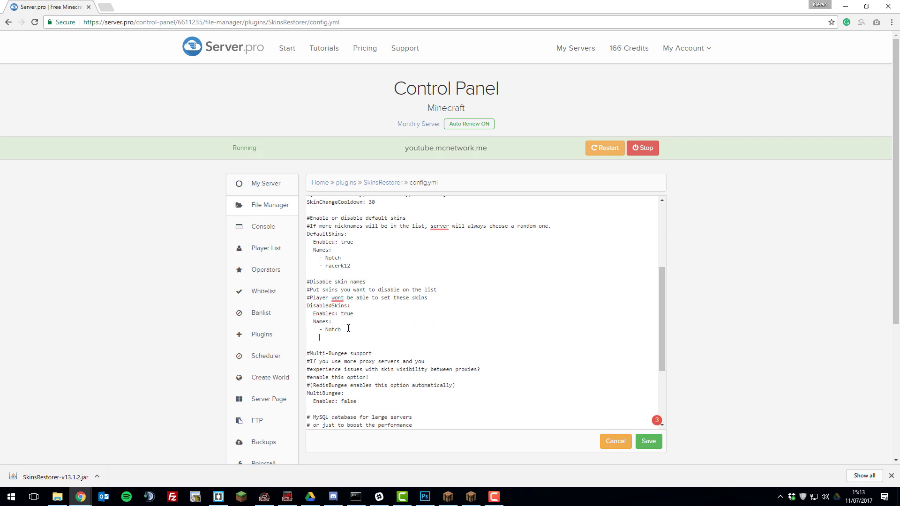
text(- racerk12)
key(Return)
text(- ick)
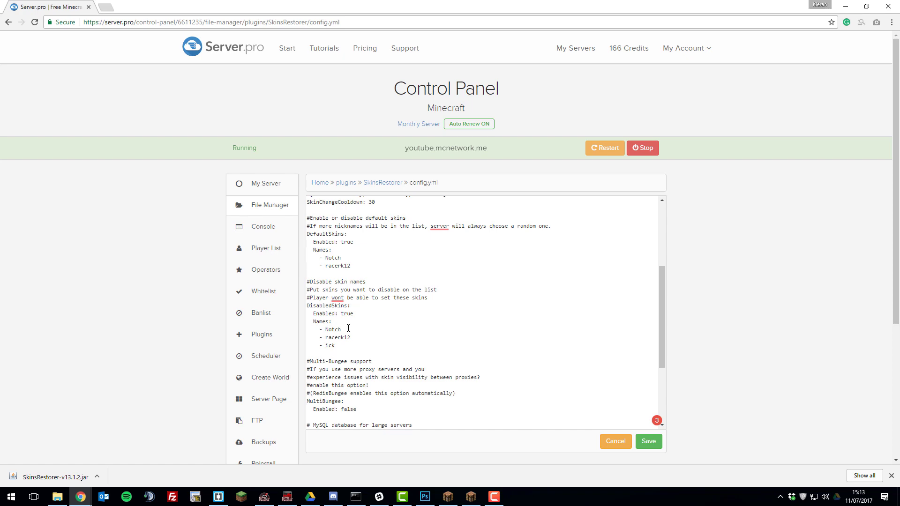
Look over the remaining config.yml settings, including MultiBungee, MySQL and Updater, and save the file.
scroll(454, 291, down, 4)
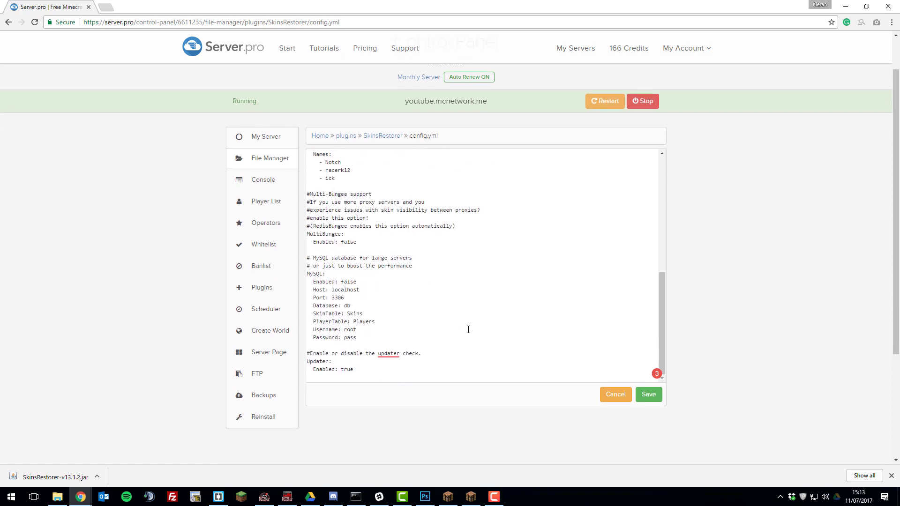
scroll(432, 346, up, 8)
scroll(388, 323, down, 8)
scroll(420, 309, up, 8)
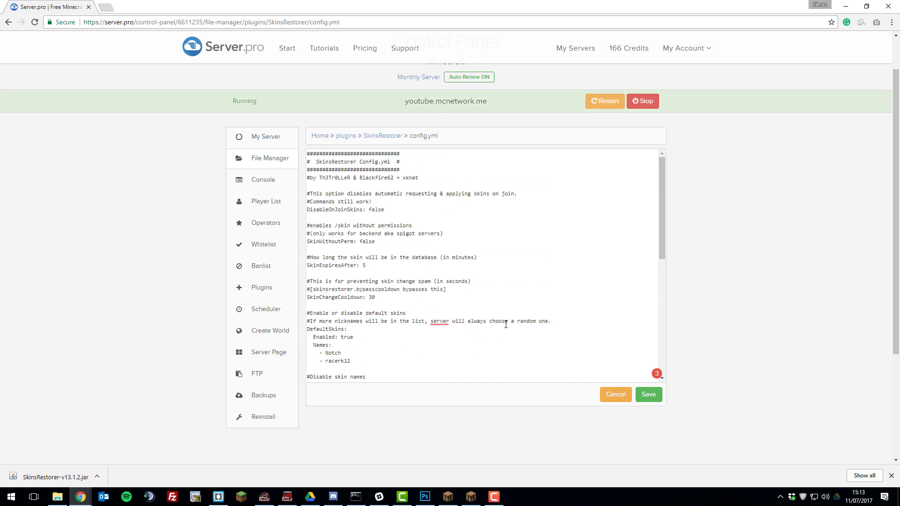
click(648, 394)
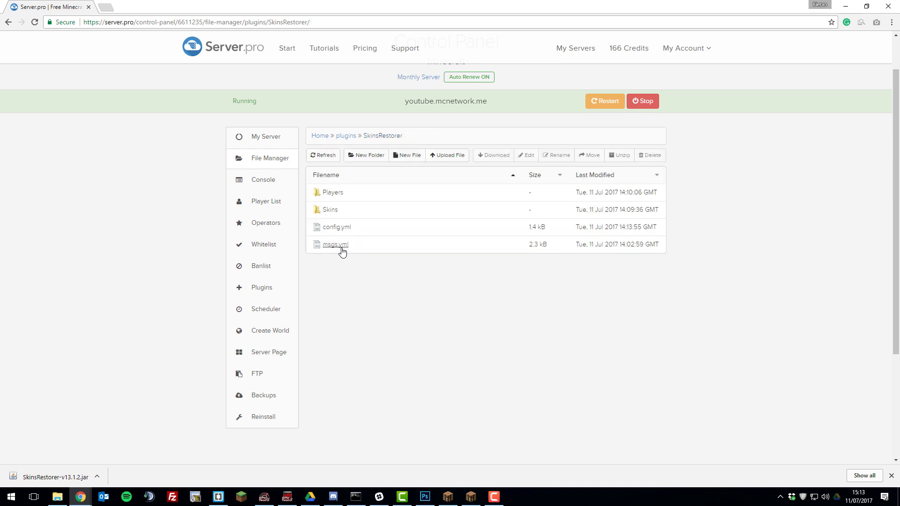
Review and save the plugin's messages in msgs.yml, and restart the server.
click(342, 248)
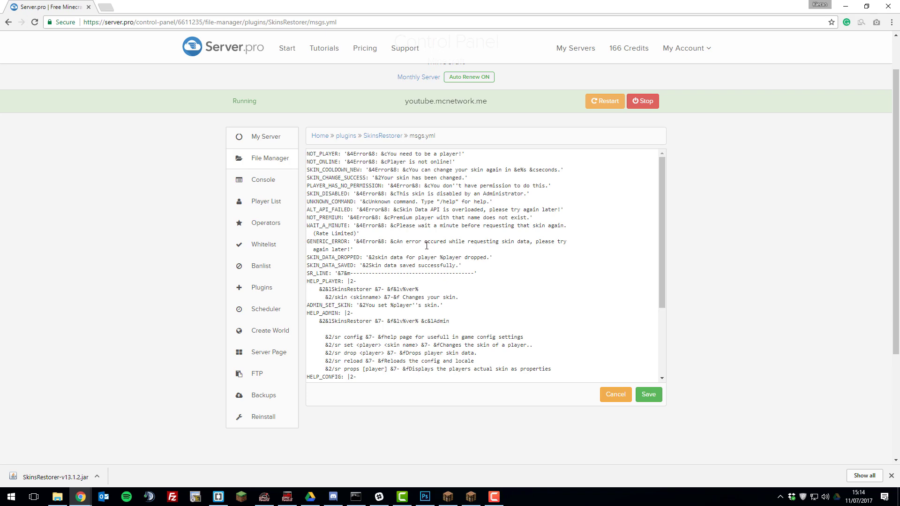
scroll(426, 255, down, 1)
scroll(436, 302, up, 5)
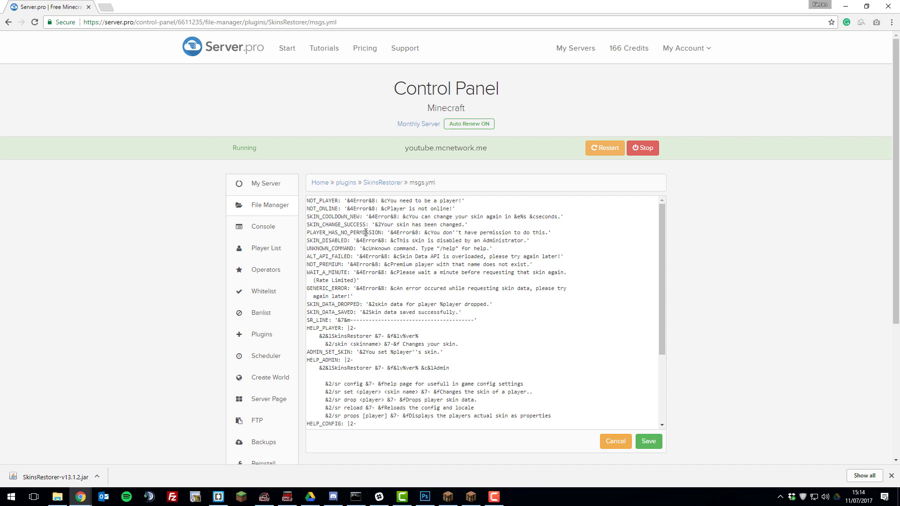
scroll(431, 244, down, 3)
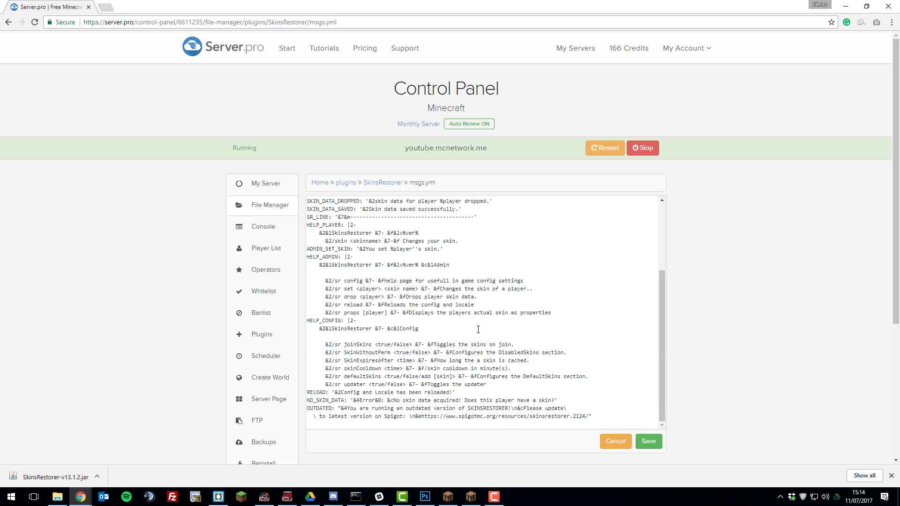
scroll(478, 329, up, 2)
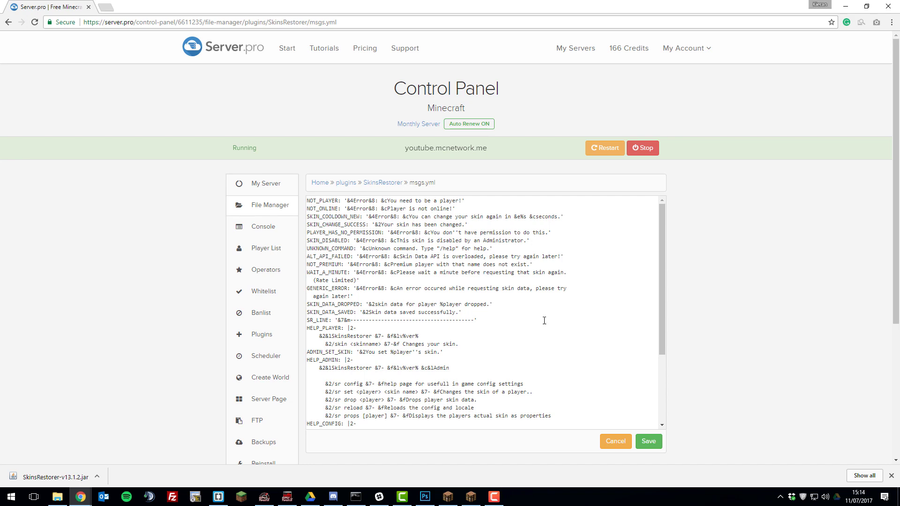
click(649, 441)
click(609, 151)
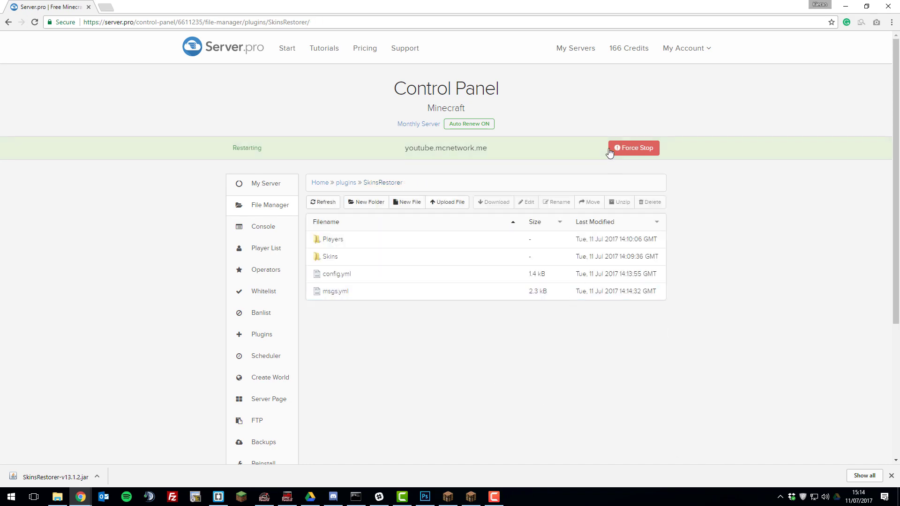
Reopen the SkinsRestorer resource page on SpigotMC and find the section on its commands and permissions.
key(ctrl+shift+t)
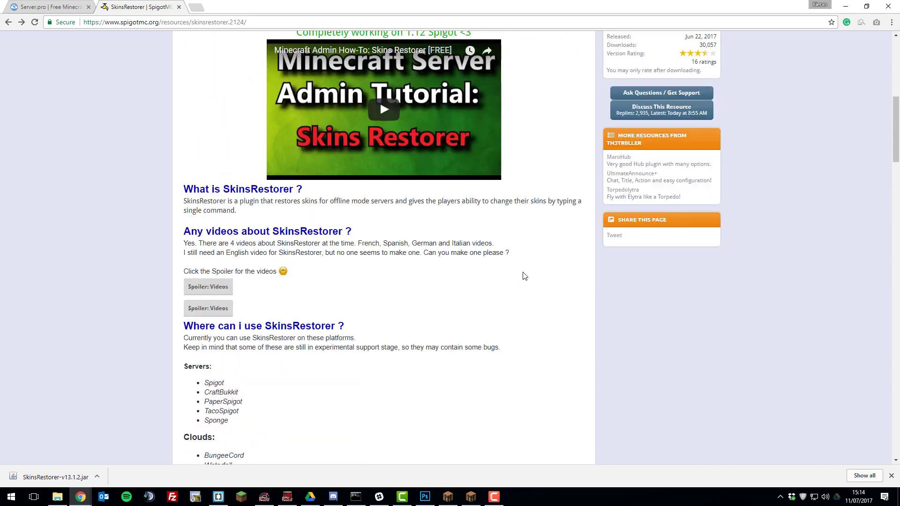
scroll(525, 276, up, 10)
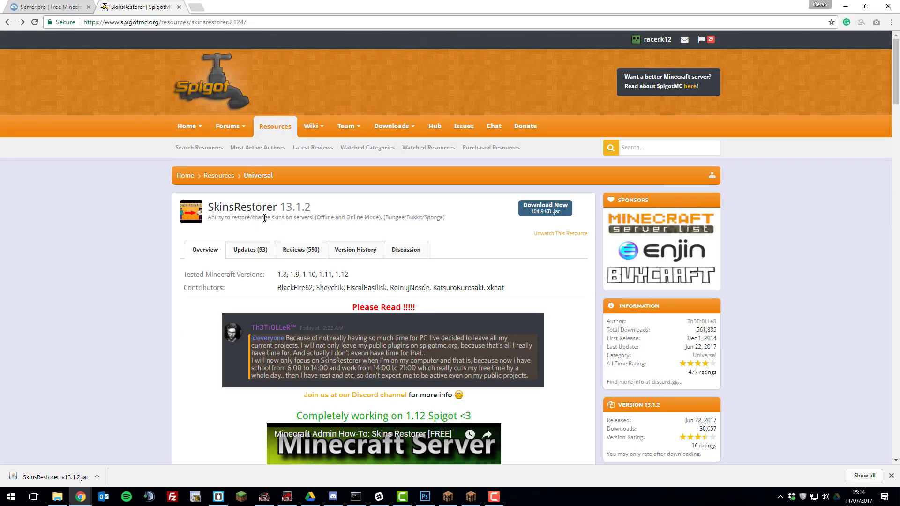
scroll(480, 243, down, 10)
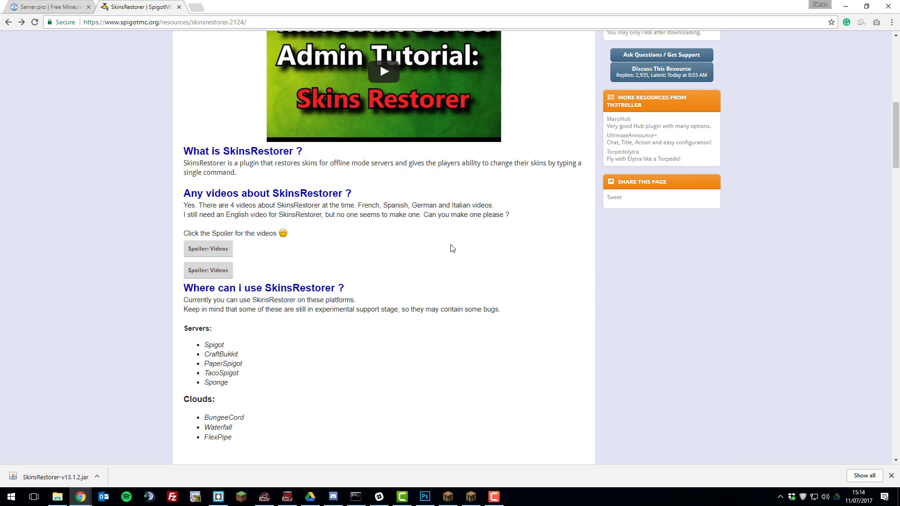
scroll(452, 247, down, 4)
scroll(462, 258, down, 10)
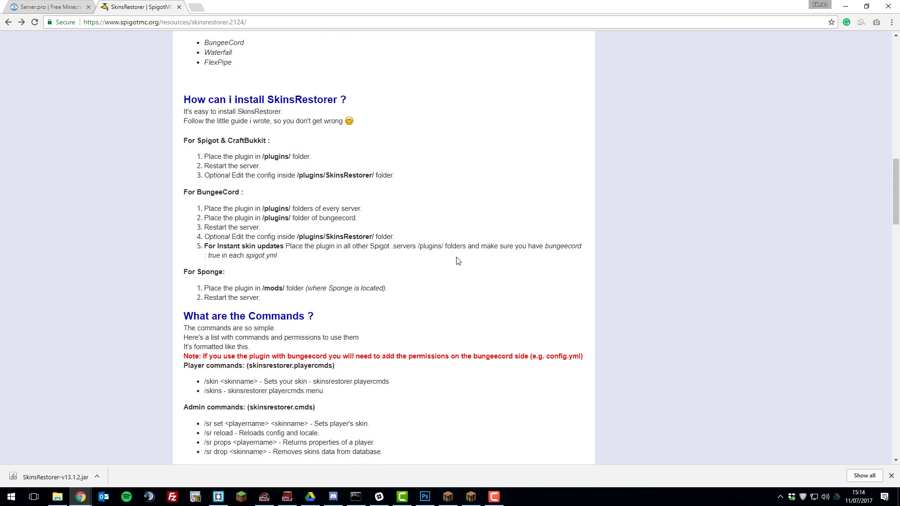